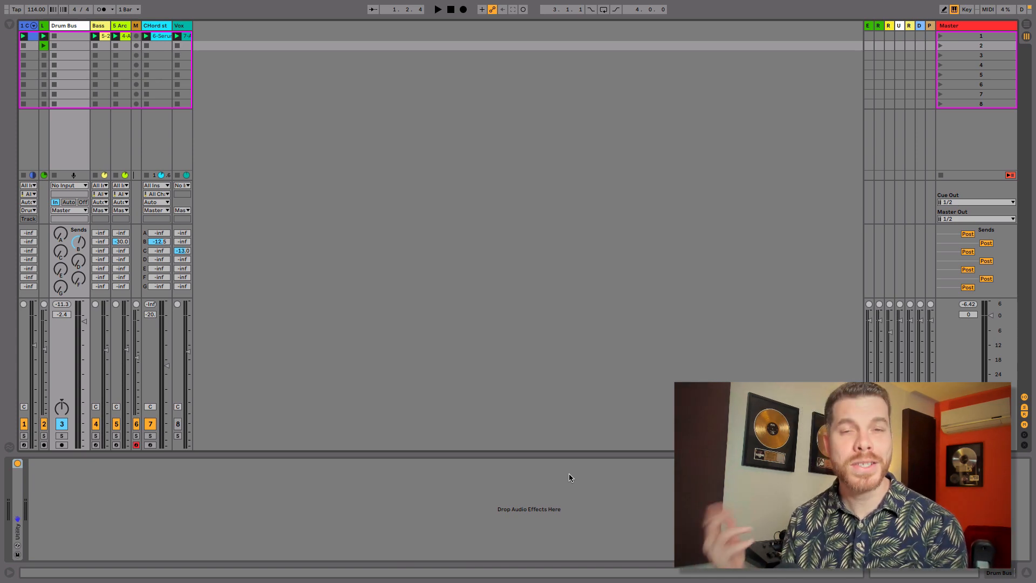
# - Open the browser and add EQ Eight from Audio Effects onto the Drum Bus track
pyautogui.press('super+alt+b')
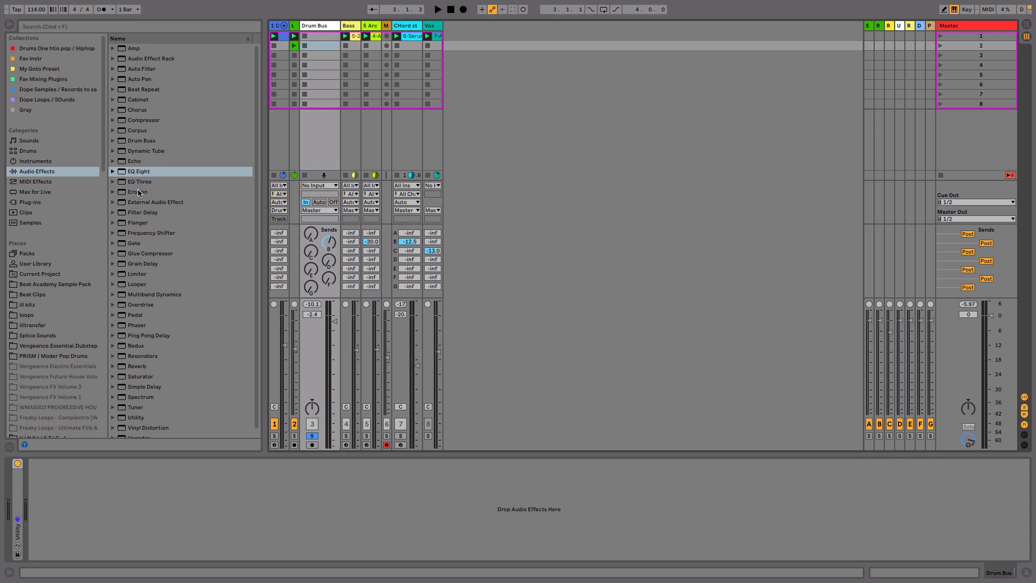
pyautogui.click(140, 173)
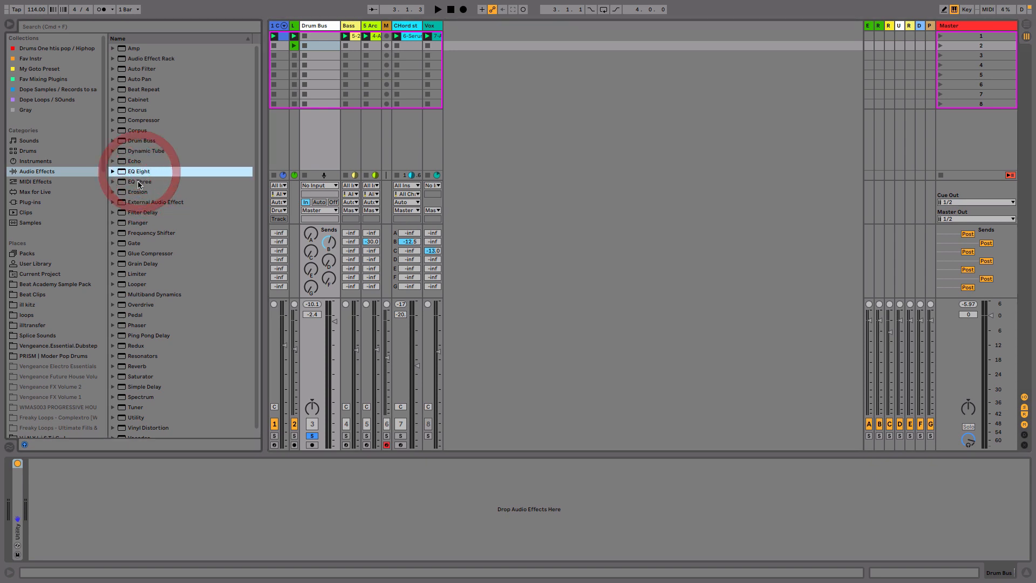
pyautogui.click(135, 173)
pyautogui.moveTo(135, 173); pyautogui.dragTo(316, 145)
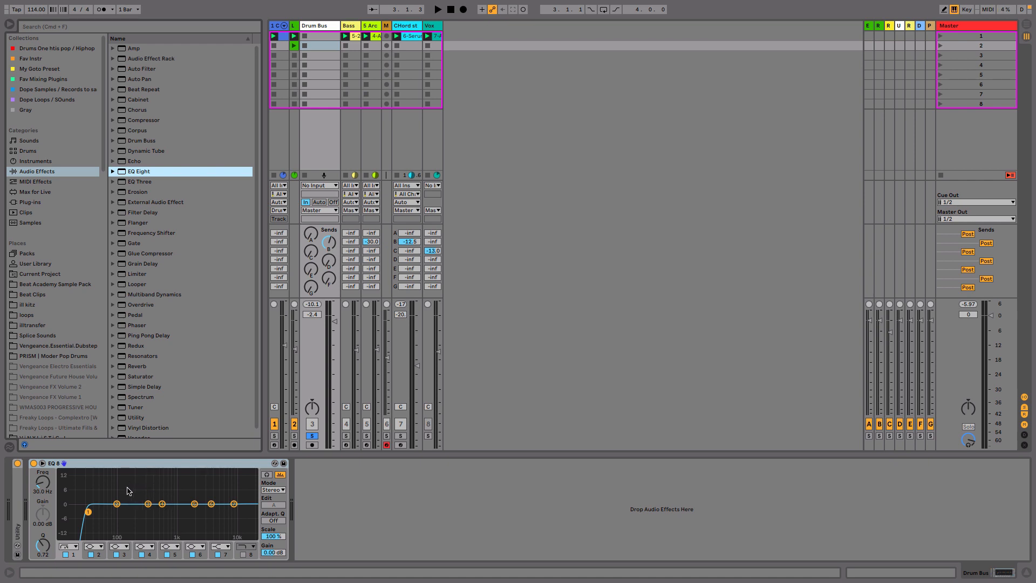
# - Expand the EQ Eight display and play the track to examine its frequency spectrum
pyautogui.doubleClick(150, 486)
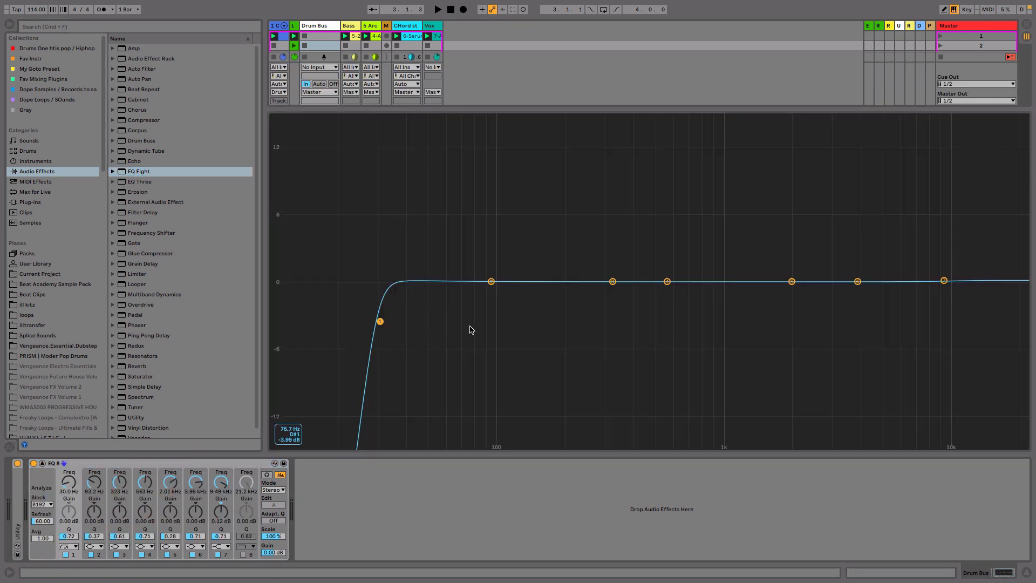
pyautogui.press('space')
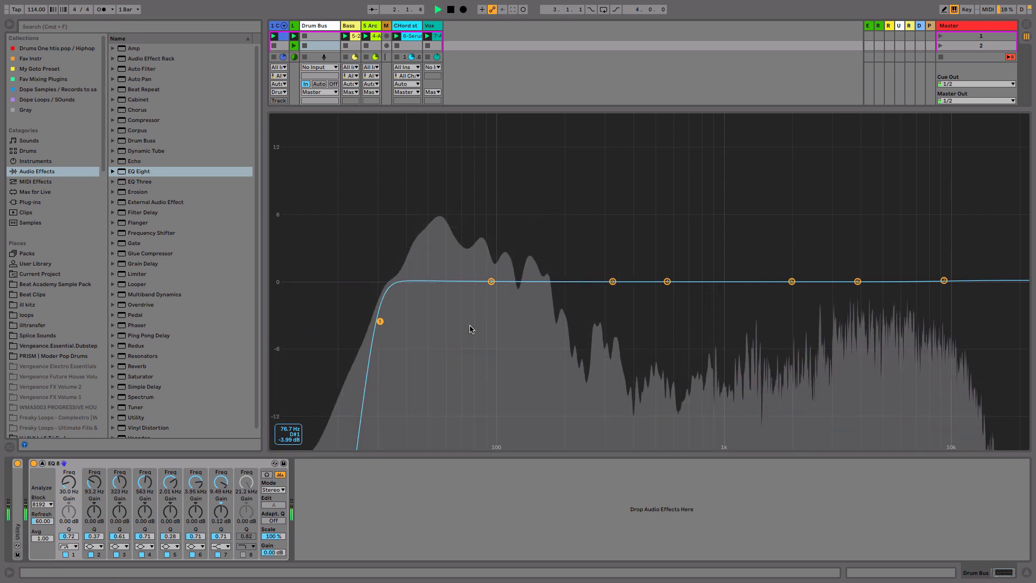
pyautogui.press('space')
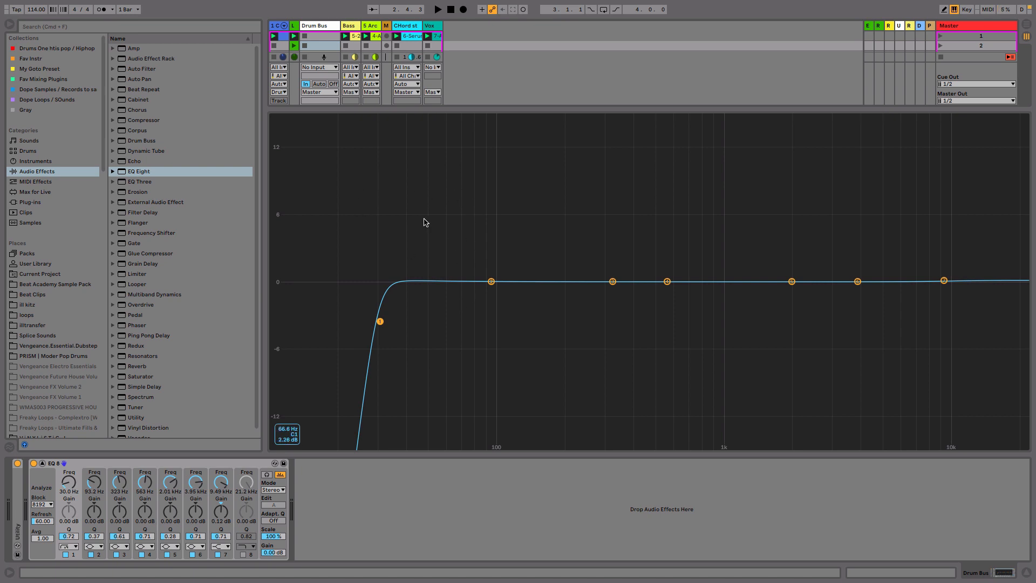
pyautogui.moveTo(382, 202); pyautogui.dragTo(572, 358)
pyautogui.moveTo(778, 197); pyautogui.dragTo(995, 369)
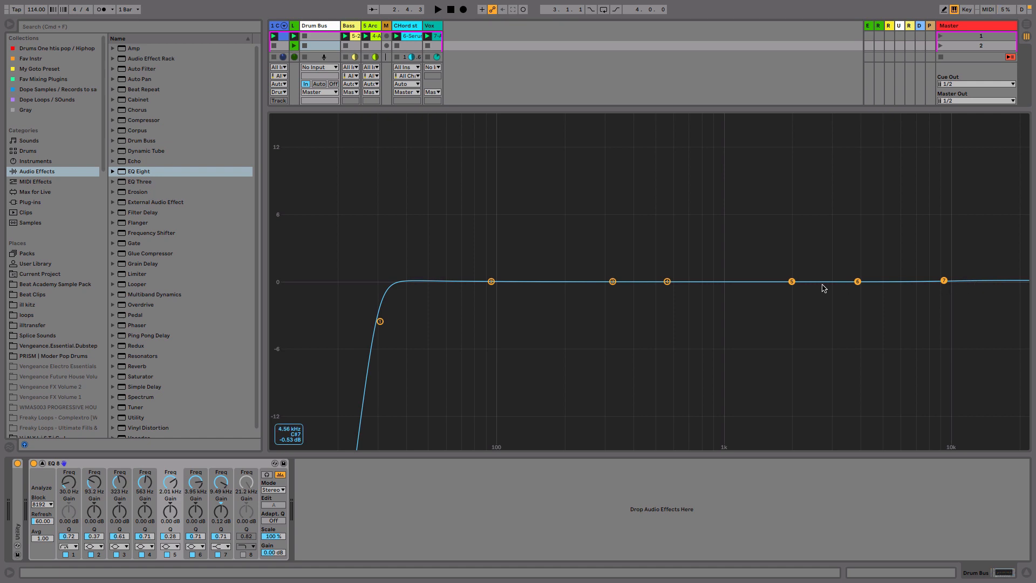
# - Move the third band's frequency down to about 194 Hz and toggle band audition on and off
pyautogui.moveTo(612, 281); pyautogui.dragTo(562, 281)
pyautogui.press('space')
pyautogui.press('space')
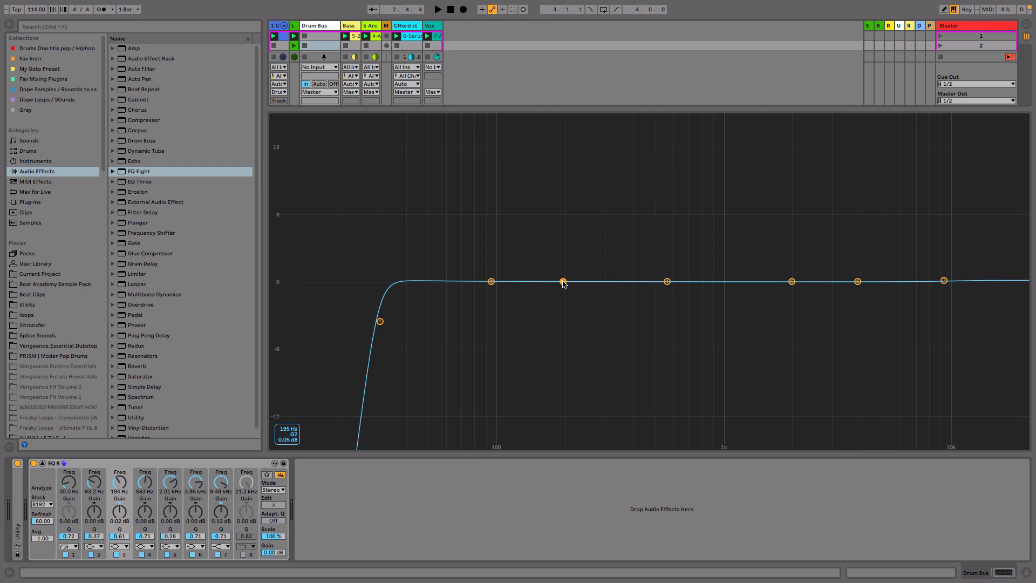
pyautogui.click(266, 477)
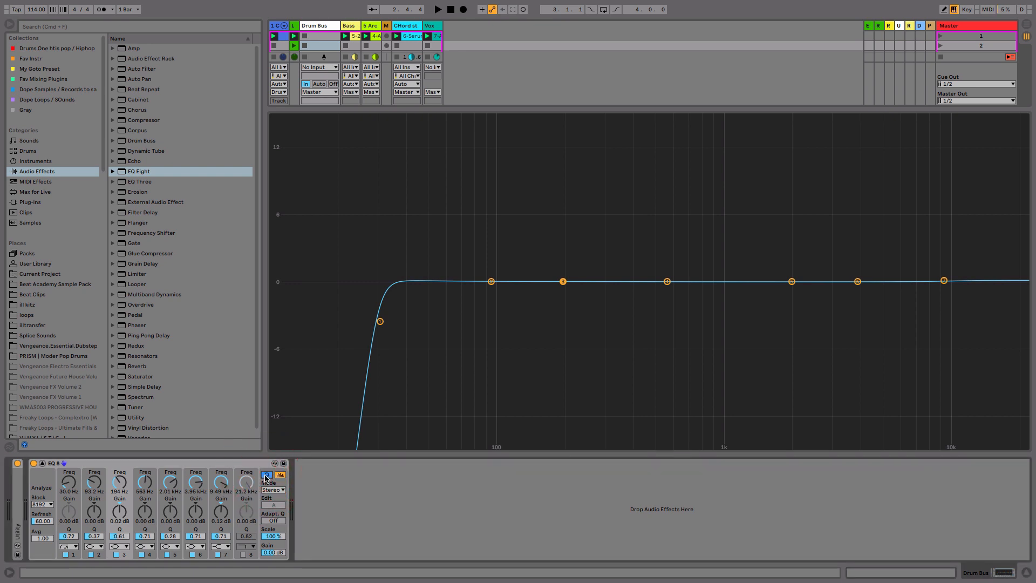
pyautogui.click(266, 476)
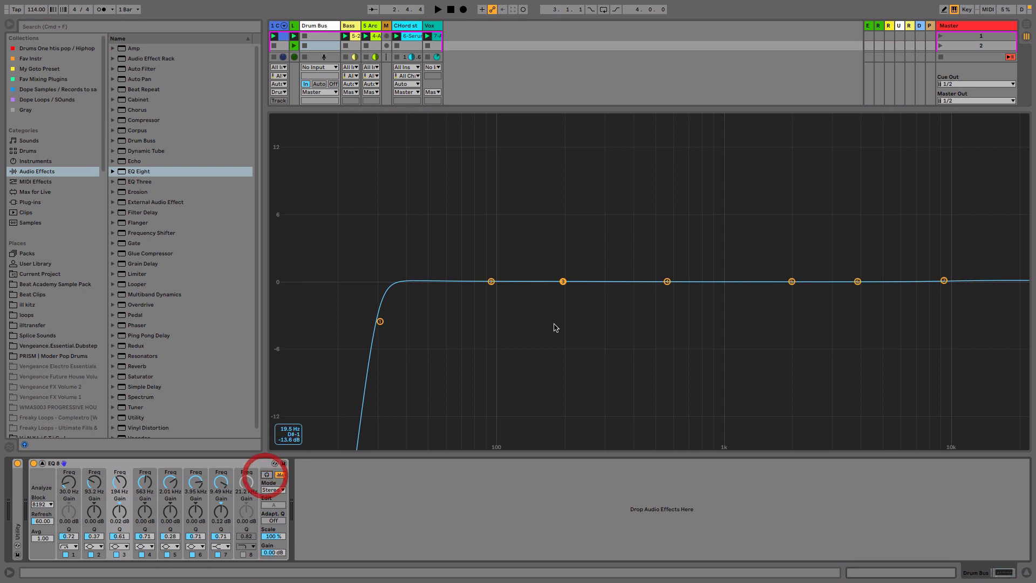
# - Boost the third band about 14 dB and sweep it up to about 500 Hz during playback
pyautogui.moveTo(563, 281); pyautogui.dragTo(561, 135)
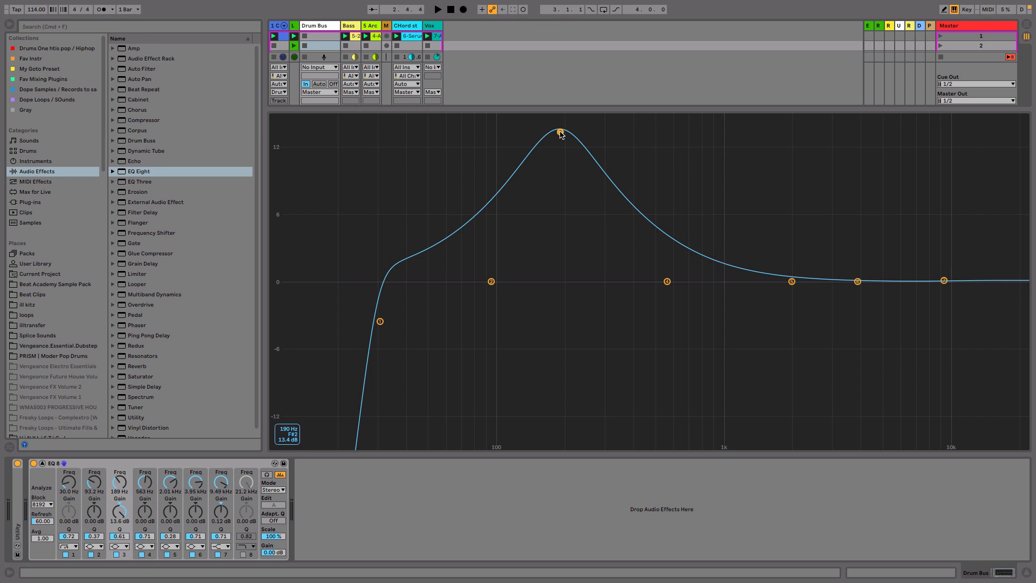
pyautogui.moveTo(562, 134); pyautogui.dragTo(570, 274)
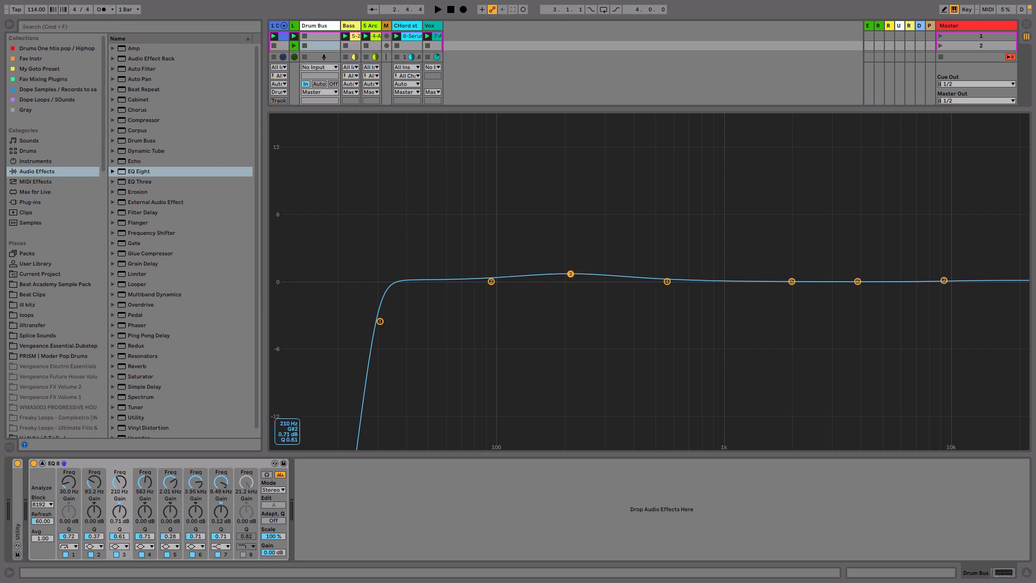
pyautogui.moveTo(571, 274); pyautogui.dragTo(656, 123)
pyautogui.press('space')
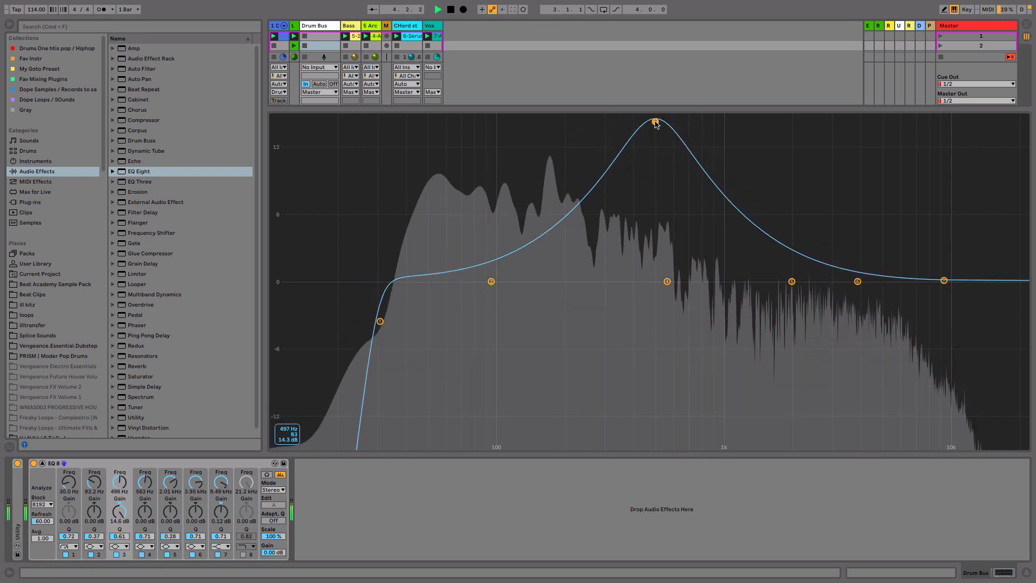
pyautogui.press('space')
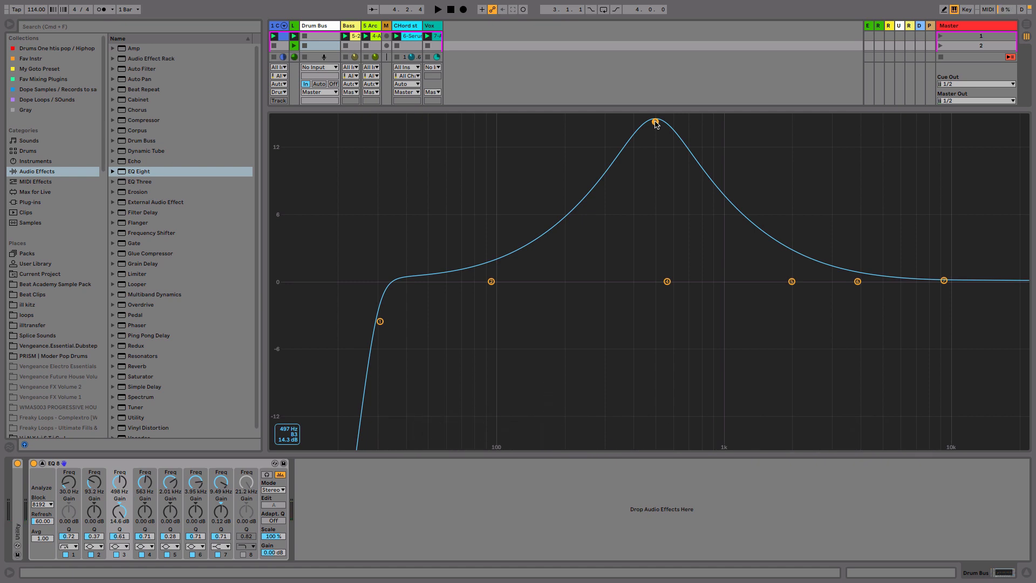
# - Sweep the boosted third band down to about 434 Hz while listening to playback
pyautogui.press('space')
pyautogui.moveTo(656, 125); pyautogui.dragTo(653, 119)
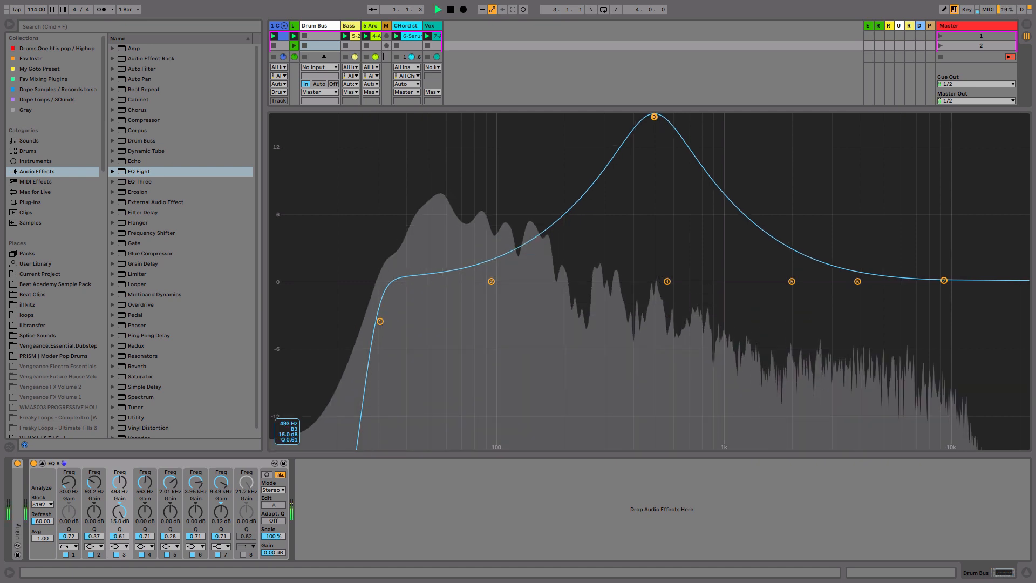
pyautogui.press('space')
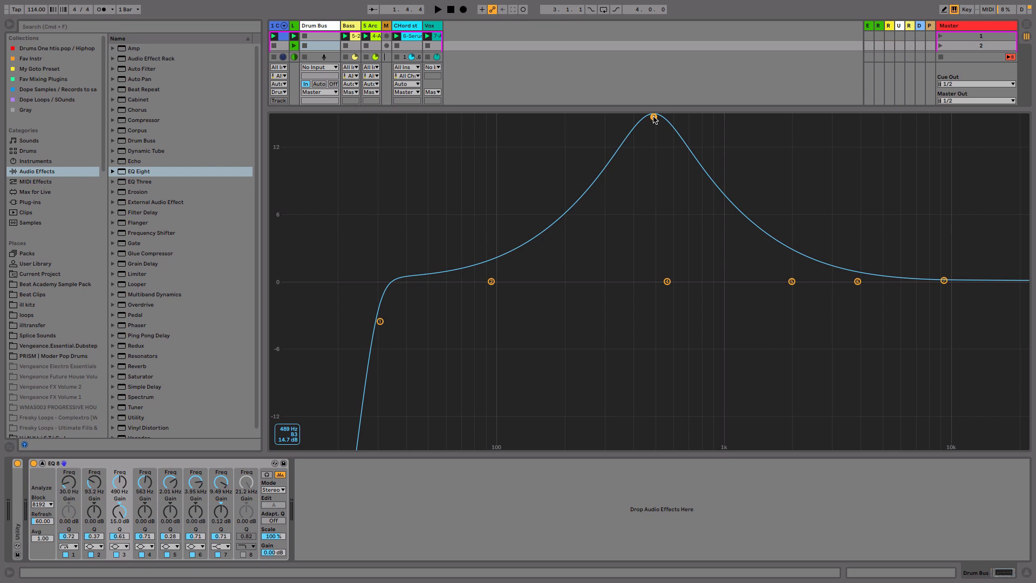
pyautogui.moveTo(654, 118)
pyautogui.mouseDown()
pyautogui.moveTo(633, 117)
pyautogui.moveTo(741, 117)
pyautogui.moveTo(644, 120)
pyautogui.mouseUp()
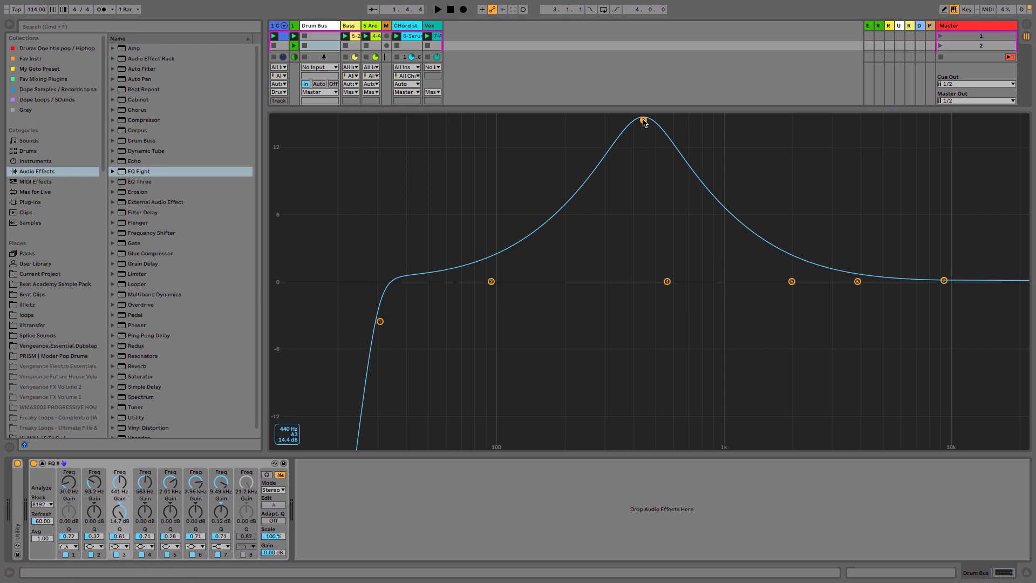
pyautogui.moveTo(645, 123); pyautogui.dragTo(642, 128)
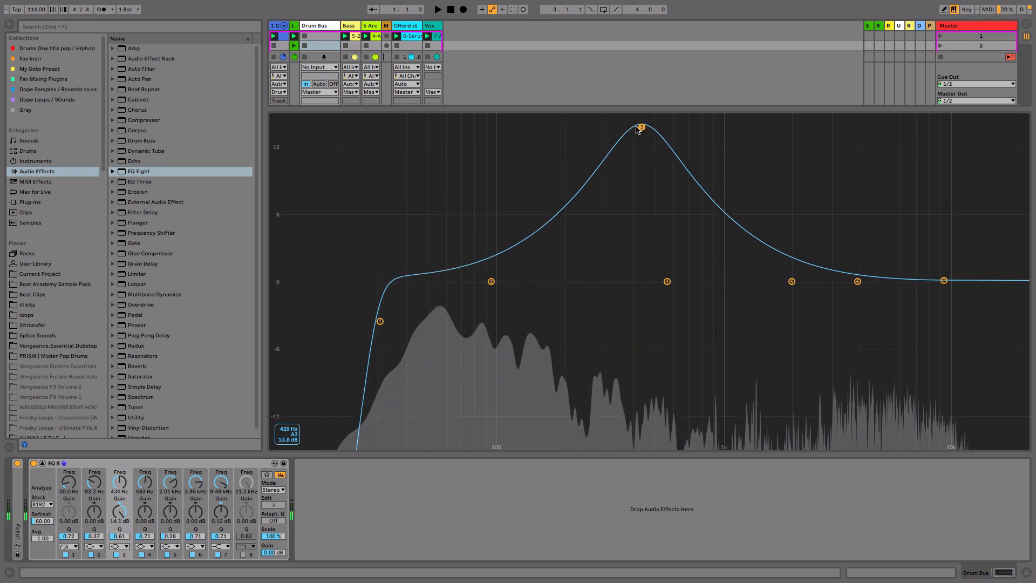
# - Turn on band audition and bring the third band's gain back to about 0 dB
pyautogui.click(267, 478)
pyautogui.moveTo(642, 128); pyautogui.dragTo(643, 292)
pyautogui.press('space')
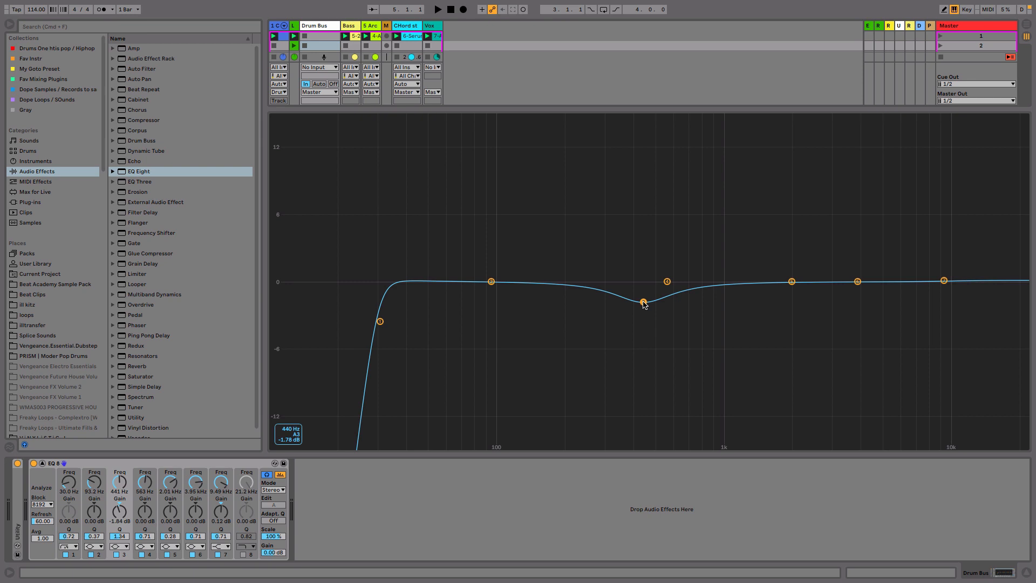
pyautogui.moveTo(643, 302); pyautogui.dragTo(641, 281)
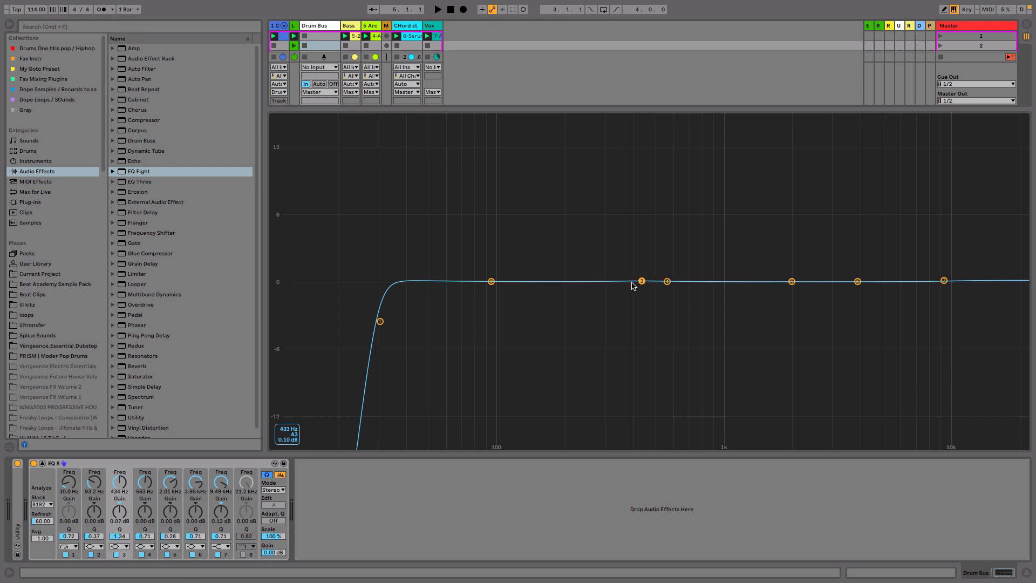
# - Raise the second band about 1 dB near 90 Hz and set its filter type to Bell
pyautogui.moveTo(491, 281)
pyautogui.mouseDown()
pyautogui.moveTo(488, 238)
pyautogui.moveTo(488, 270)
pyautogui.mouseUp()
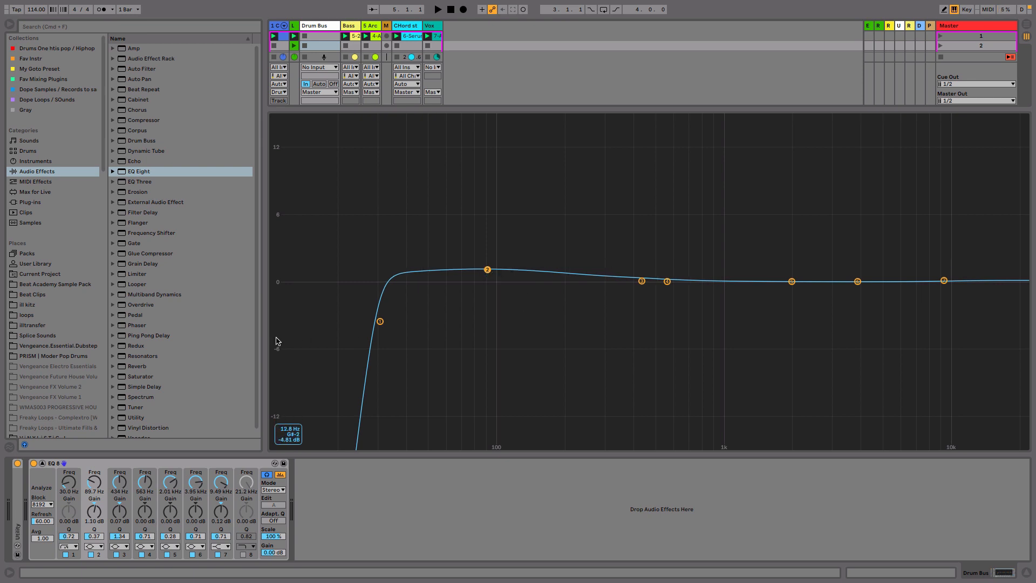
pyautogui.click(95, 546)
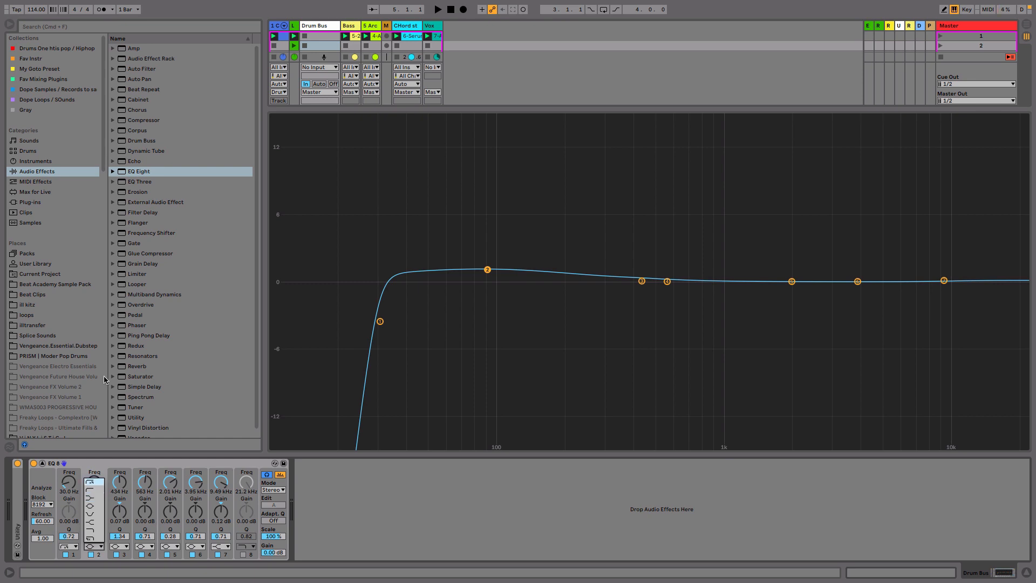
pyautogui.click(446, 233)
pyautogui.click(467, 296)
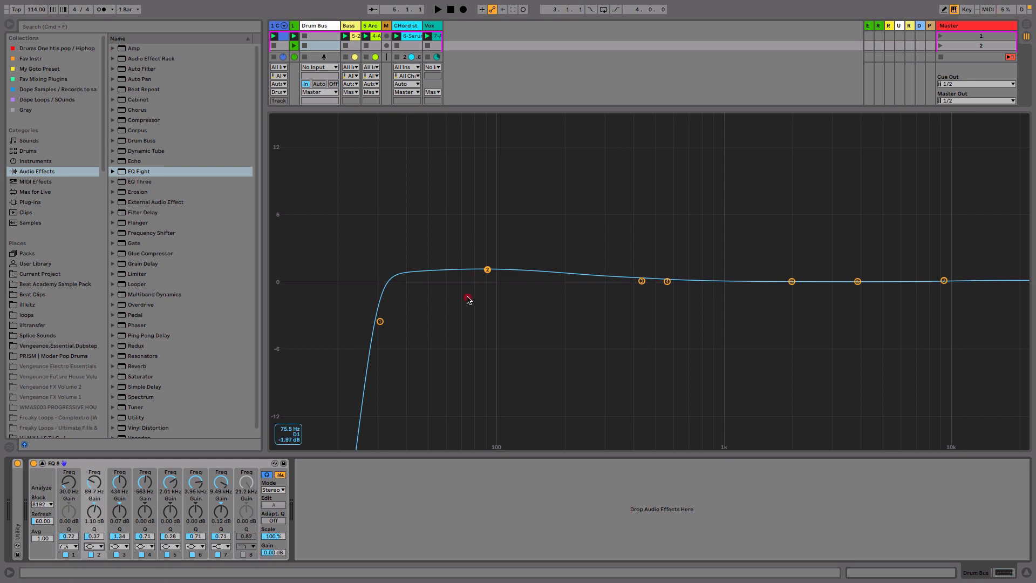
pyautogui.moveTo(581, 352); pyautogui.dragTo(656, 233)
pyautogui.moveTo(529, 198); pyautogui.dragTo(777, 377)
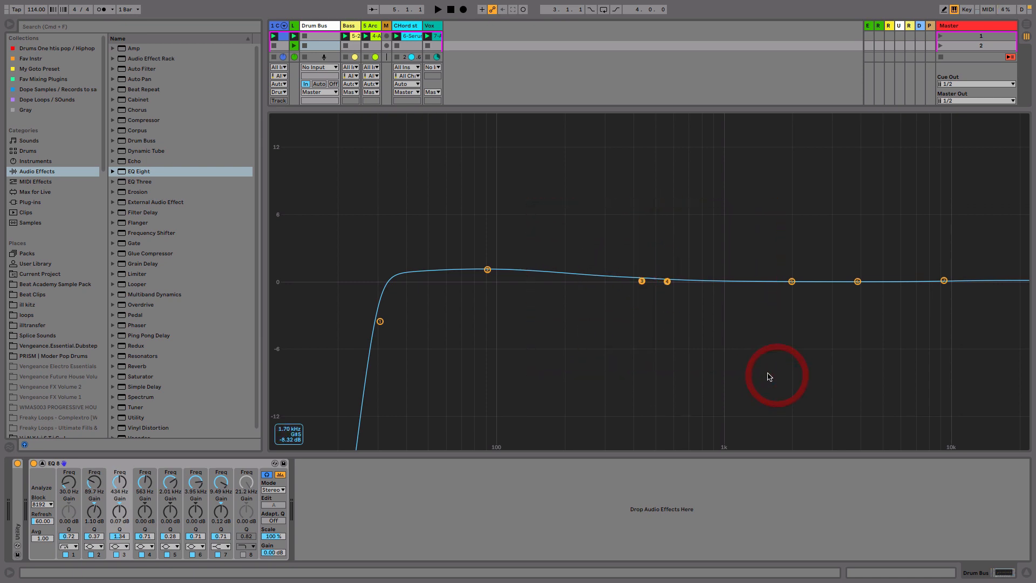
pyautogui.moveTo(634, 250); pyautogui.dragTo(648, 343)
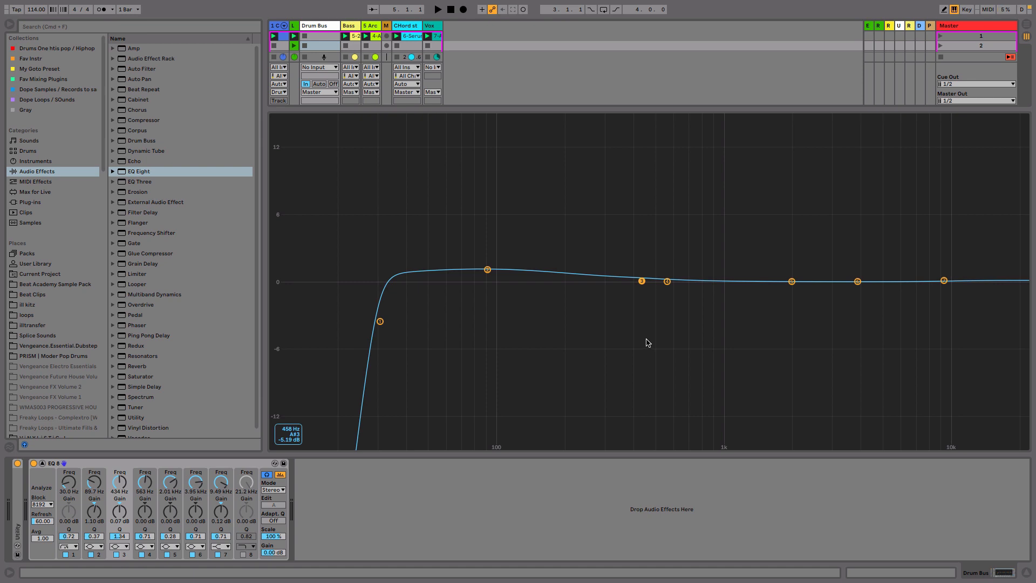
pyautogui.click(100, 545)
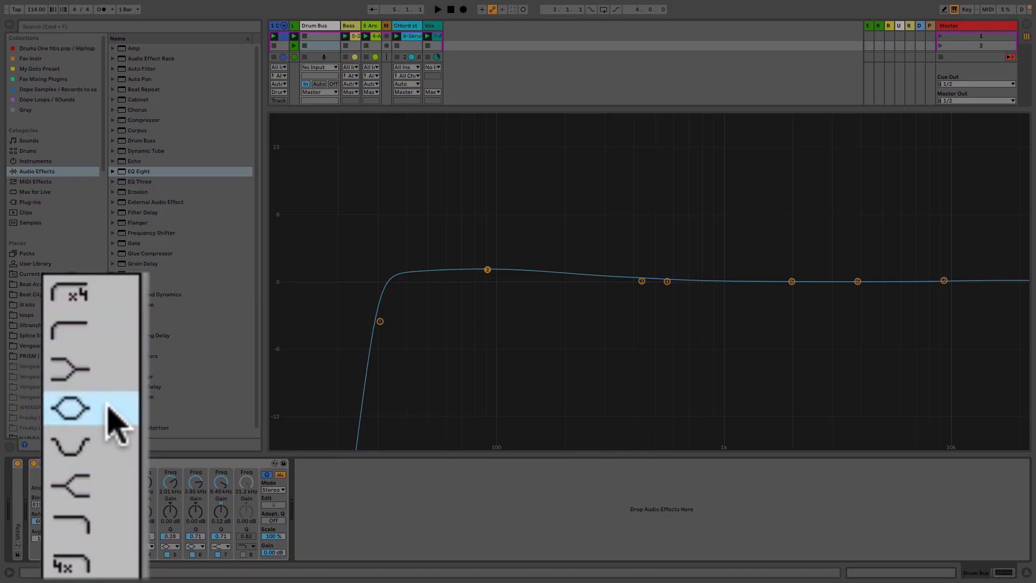
pyautogui.click(108, 408)
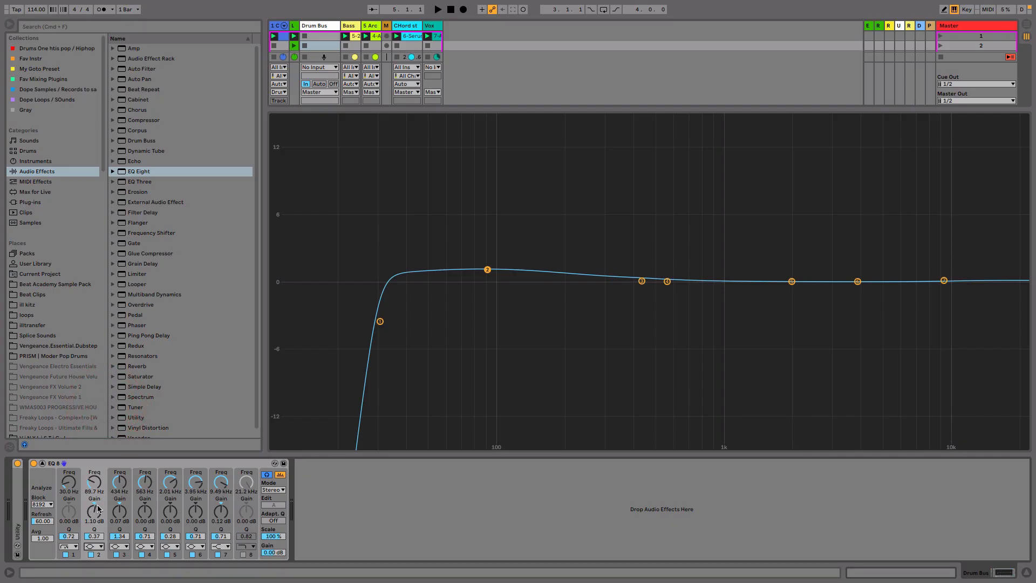
# - Lower the second band to about 0.7 dB and cut the third band about 1.9 dB near 390 Hz
pyautogui.moveTo(491, 272); pyautogui.dragTo(491, 276)
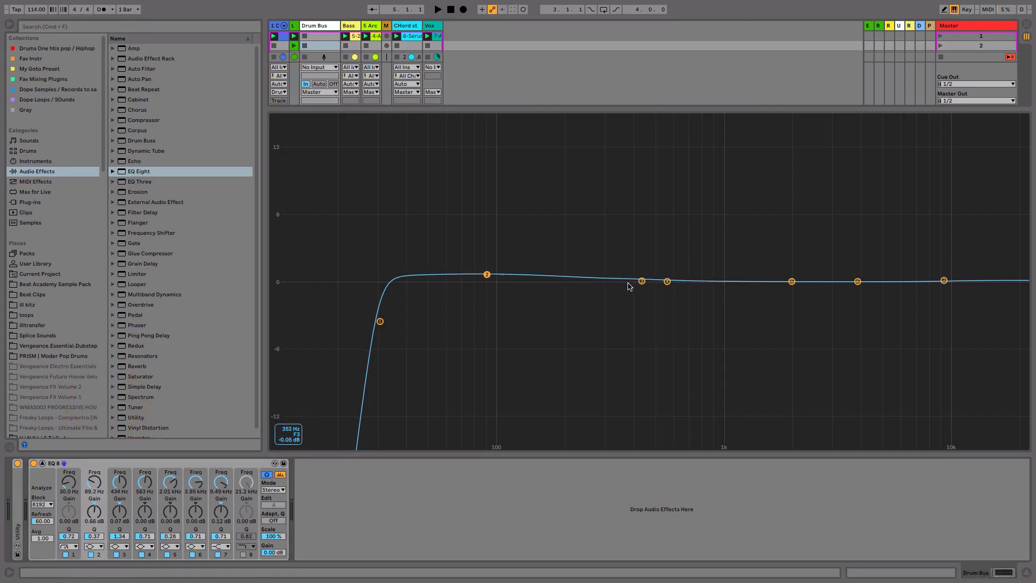
pyautogui.click(642, 282)
pyautogui.moveTo(642, 281); pyautogui.dragTo(638, 203)
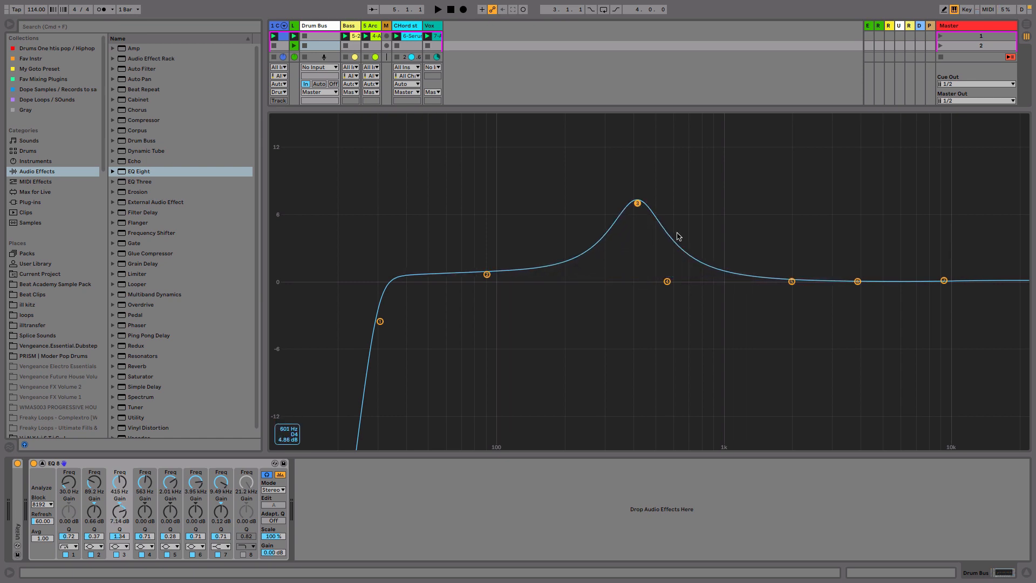
pyautogui.moveTo(637, 205); pyautogui.dragTo(628, 301)
# - Change the third band to a steep low cut and shift bands one to three down so it sits near 77 Hz
pyautogui.click(119, 546)
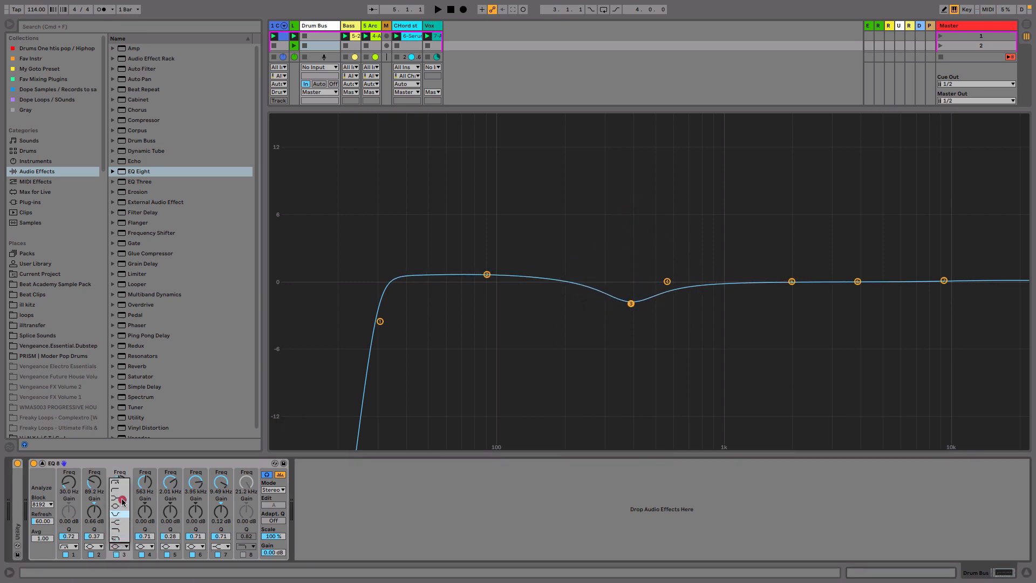
pyautogui.click(122, 482)
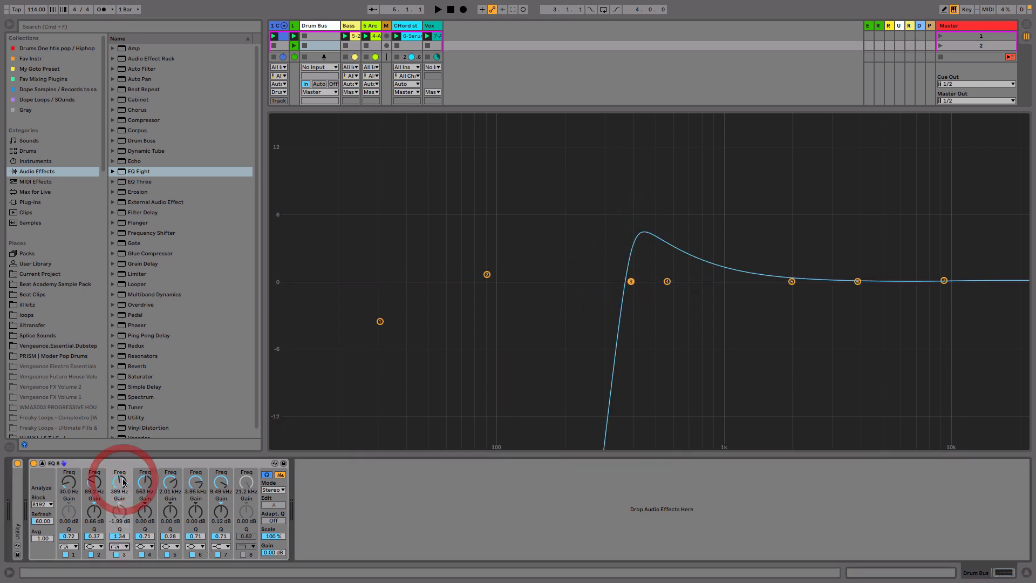
pyautogui.moveTo(629, 286); pyautogui.dragTo(521, 331)
pyautogui.moveTo(521, 255); pyautogui.dragTo(236, 377)
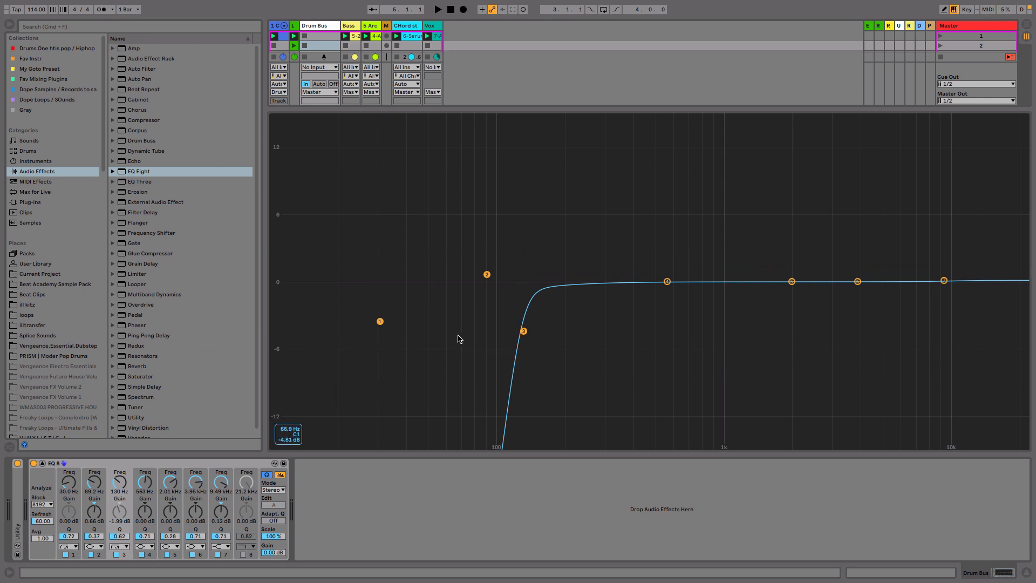
pyautogui.moveTo(525, 331); pyautogui.dragTo(472, 329)
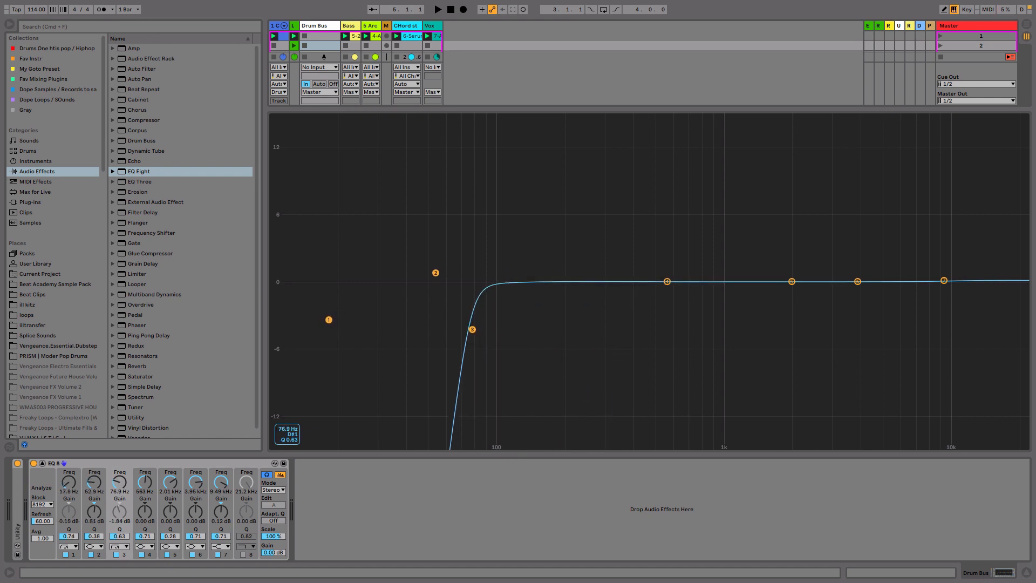
# - Switch the third band's filter type back to Bell
pyautogui.click(122, 548)
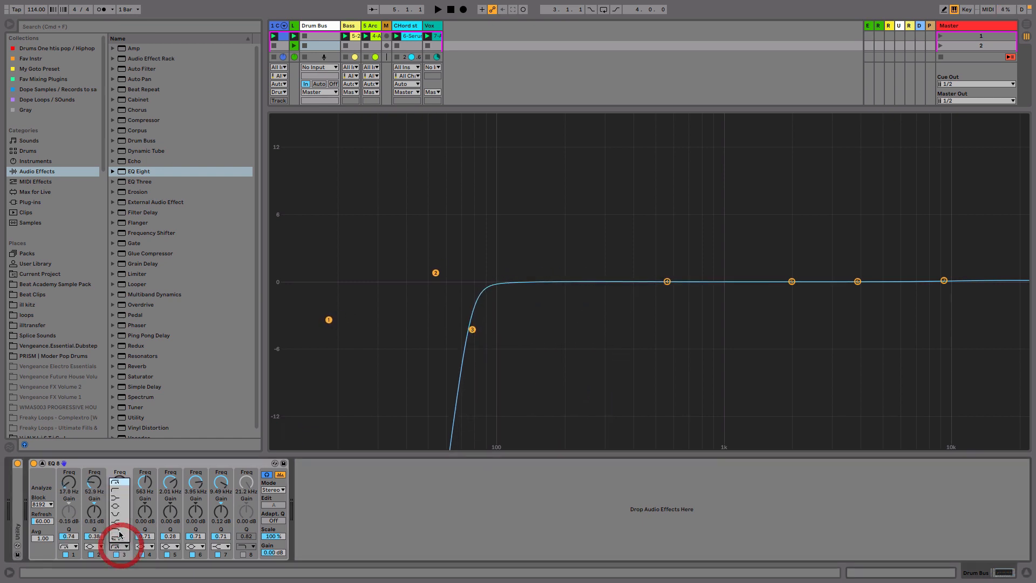
pyautogui.click(122, 497)
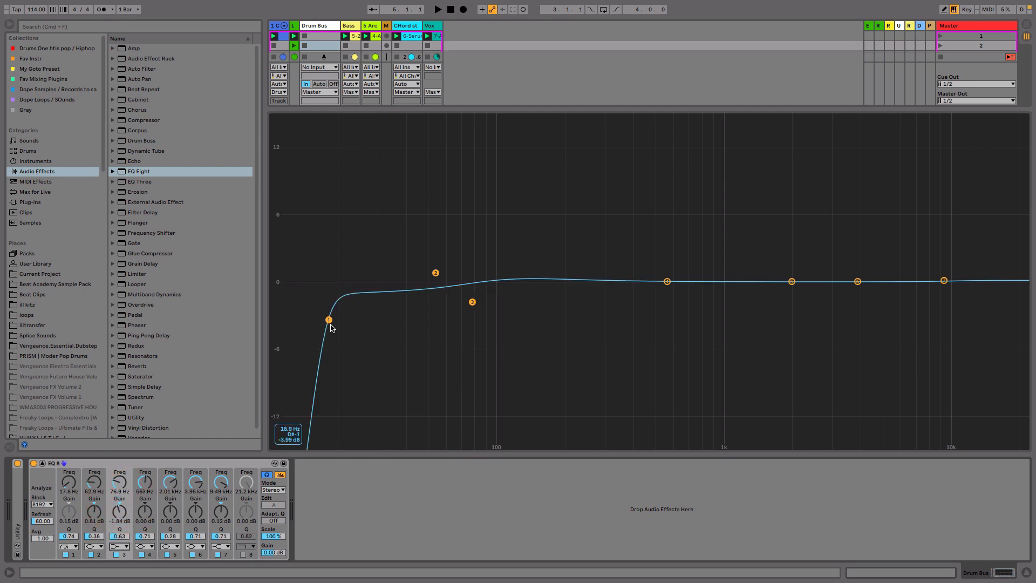
# - Shift bands one to three higher together, briefly boosting the third band and pulling it back to about 0 dB
pyautogui.moveTo(330, 324); pyautogui.dragTo(365, 316)
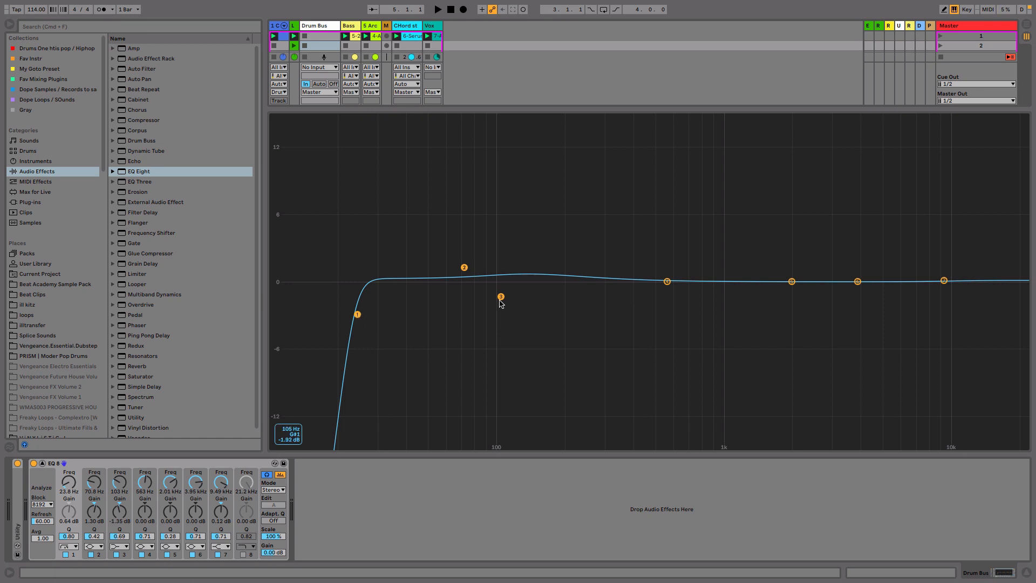
pyautogui.moveTo(501, 302); pyautogui.dragTo(542, 251)
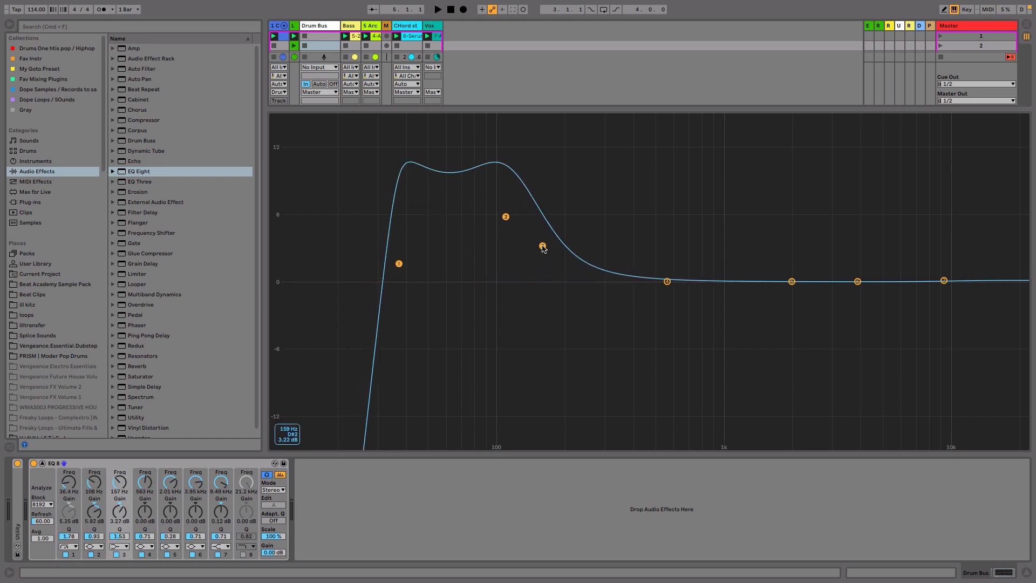
pyautogui.moveTo(542, 247); pyautogui.dragTo(539, 281)
# - Switch the third band to a Notch filter and sweep it down to about 100 Hz
pyautogui.click(126, 546)
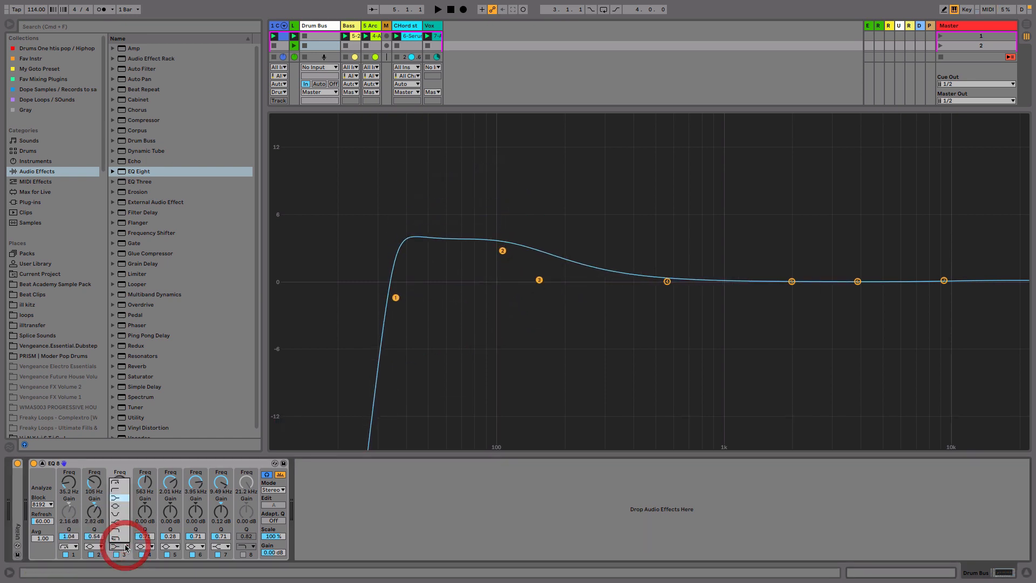
pyautogui.click(125, 513)
pyautogui.moveTo(540, 308)
pyautogui.mouseDown()
pyautogui.moveTo(540, 274)
pyautogui.moveTo(536, 294)
pyautogui.mouseUp()
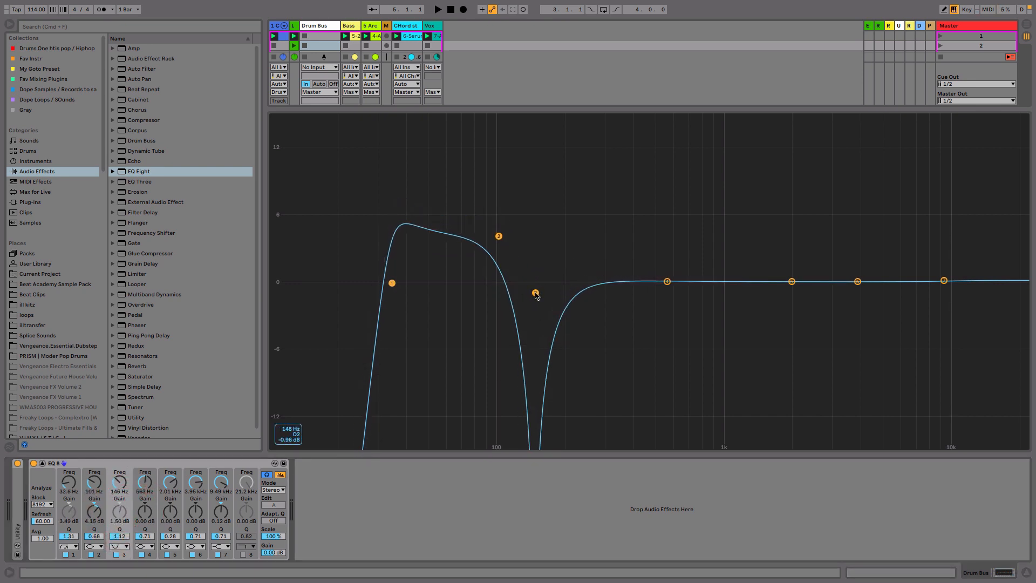
pyautogui.moveTo(536, 294); pyautogui.dragTo(499, 286)
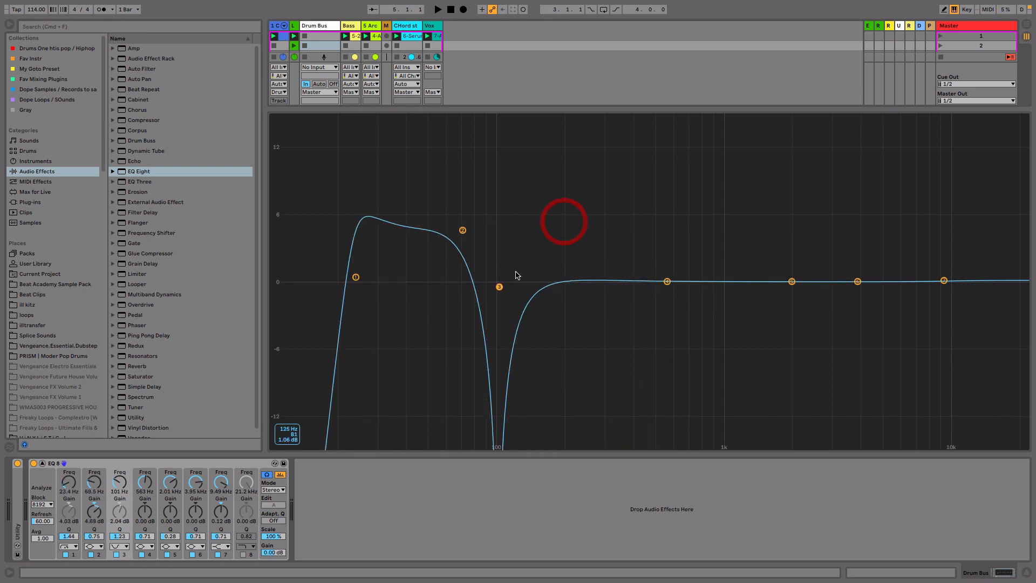
# - Change the third band to a high shelf and move it to about 207 Hz
pyautogui.click(119, 545)
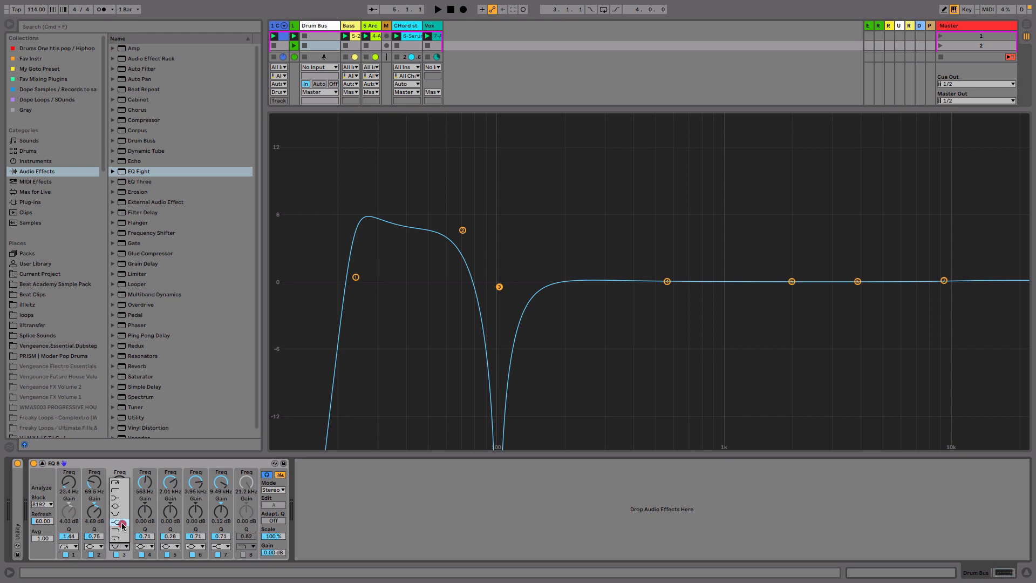
pyautogui.click(122, 526)
pyautogui.moveTo(498, 260); pyautogui.dragTo(569, 269)
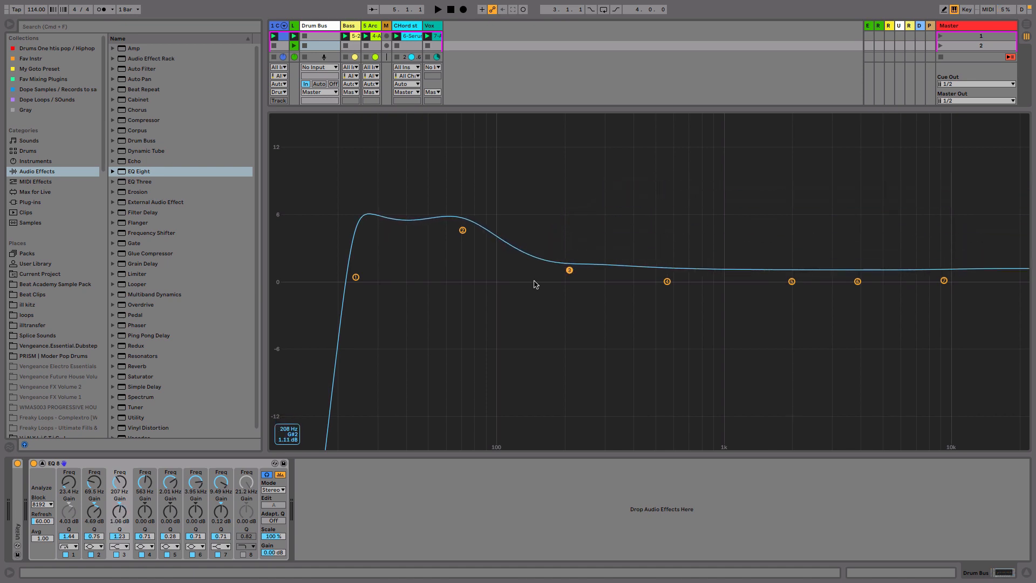
# - Change the third band to a low pass and sweep it up to about 1.9 kHz and back to about 213 Hz
pyautogui.click(121, 544)
pyautogui.click(120, 528)
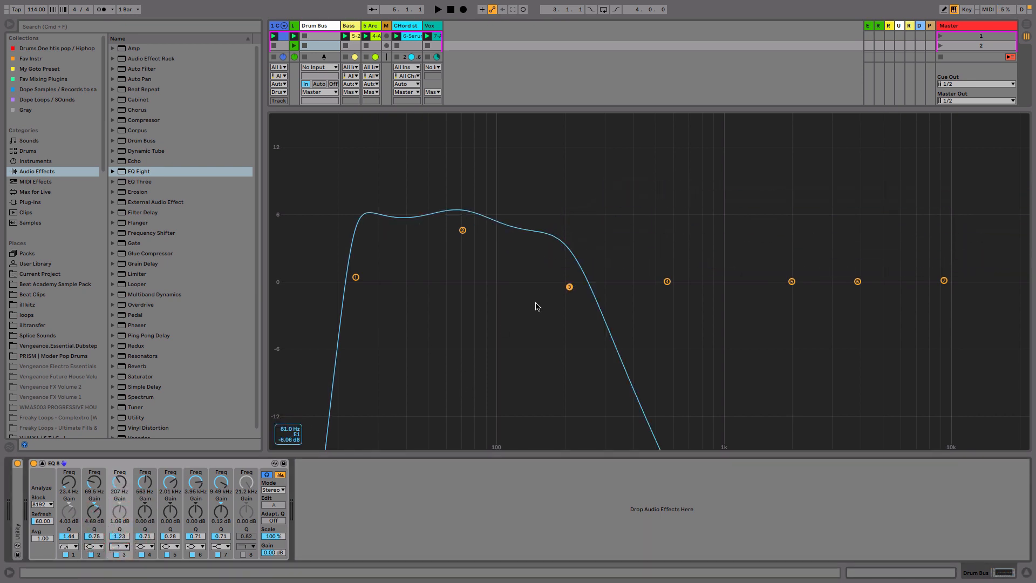
pyautogui.moveTo(568, 287); pyautogui.dragTo(771, 296)
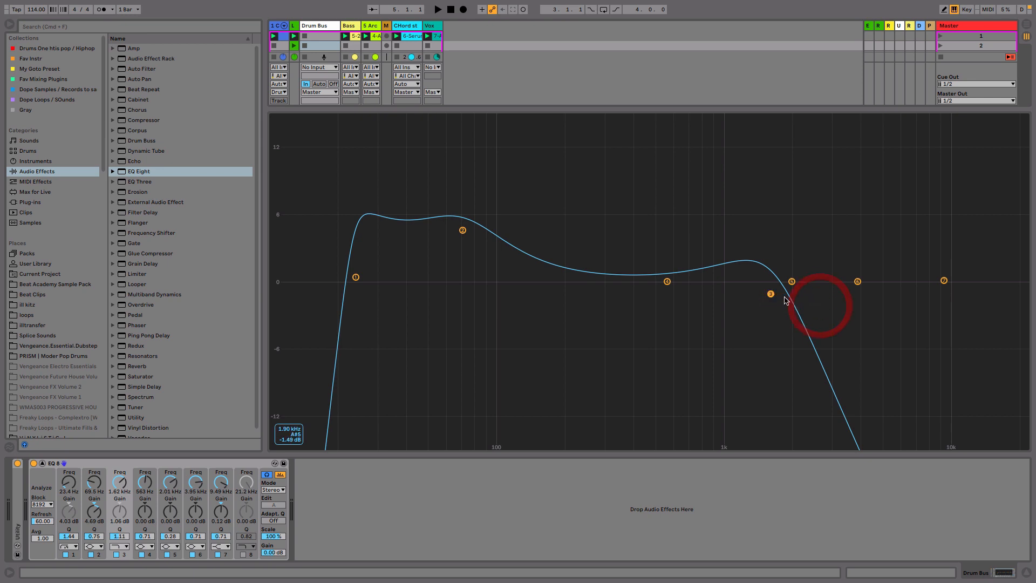
pyautogui.moveTo(771, 295); pyautogui.dragTo(573, 306)
# - With playback running, sweep the third band's low pass up to about 20 kHz
pyautogui.press('space')
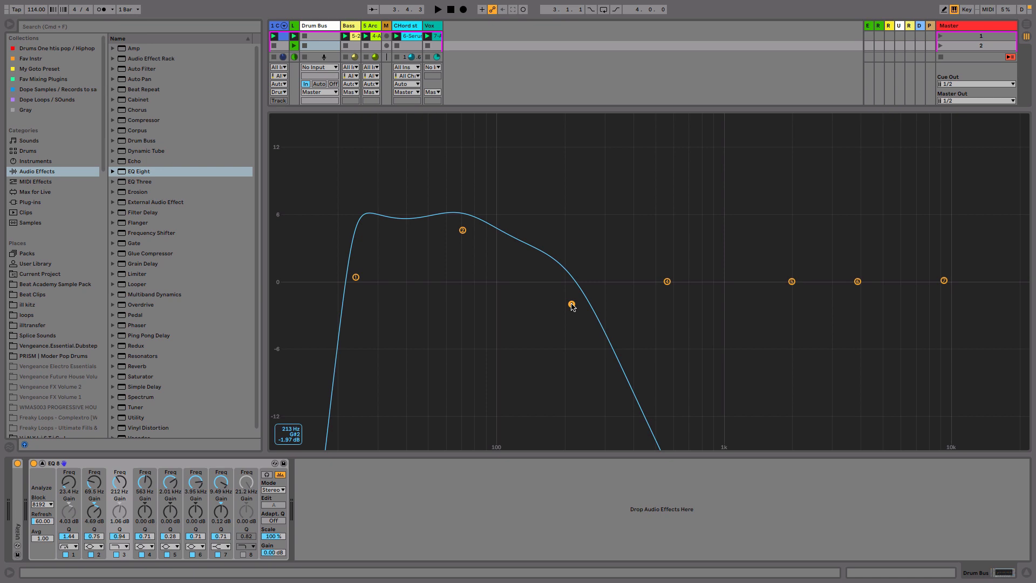
pyautogui.press('space')
pyautogui.moveTo(571, 304); pyautogui.dragTo(1016, 305)
pyautogui.press('space')
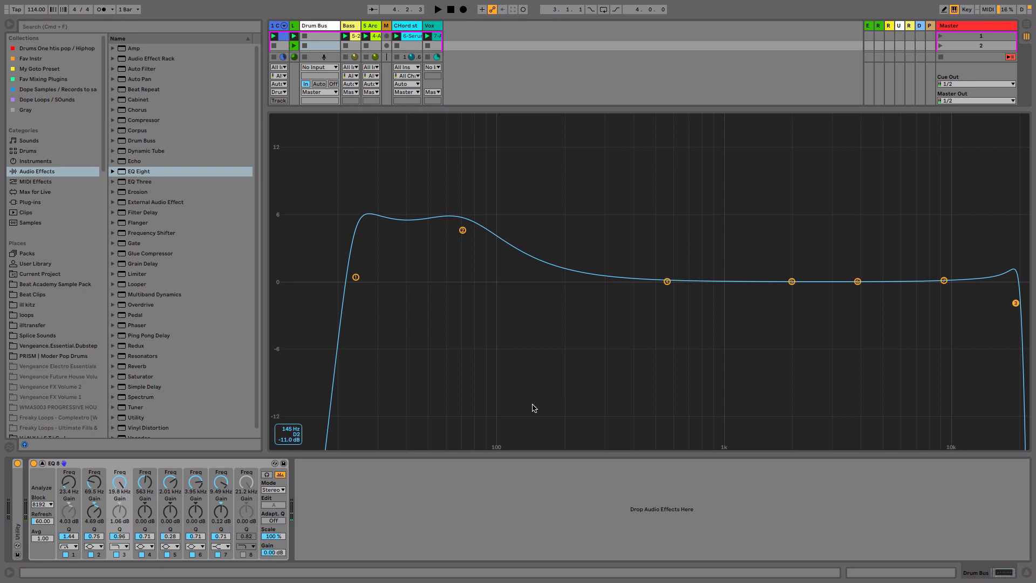
# - Lower the second band to about 0.7 dB and reduce the Q of bands one and two to 0.66
pyautogui.moveTo(463, 231); pyautogui.dragTo(463, 274)
pyautogui.moveTo(355, 277); pyautogui.dragTo(349, 329)
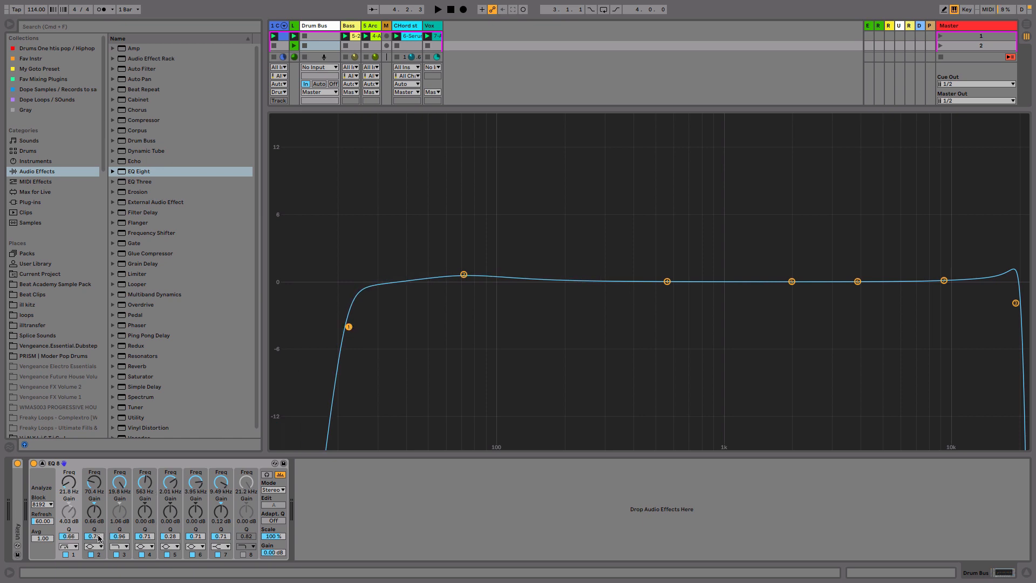
pyautogui.moveTo(99, 537)
pyautogui.mouseDown()
pyautogui.moveTo(99, 519)
pyautogui.moveTo(94, 553)
pyautogui.mouseUp()
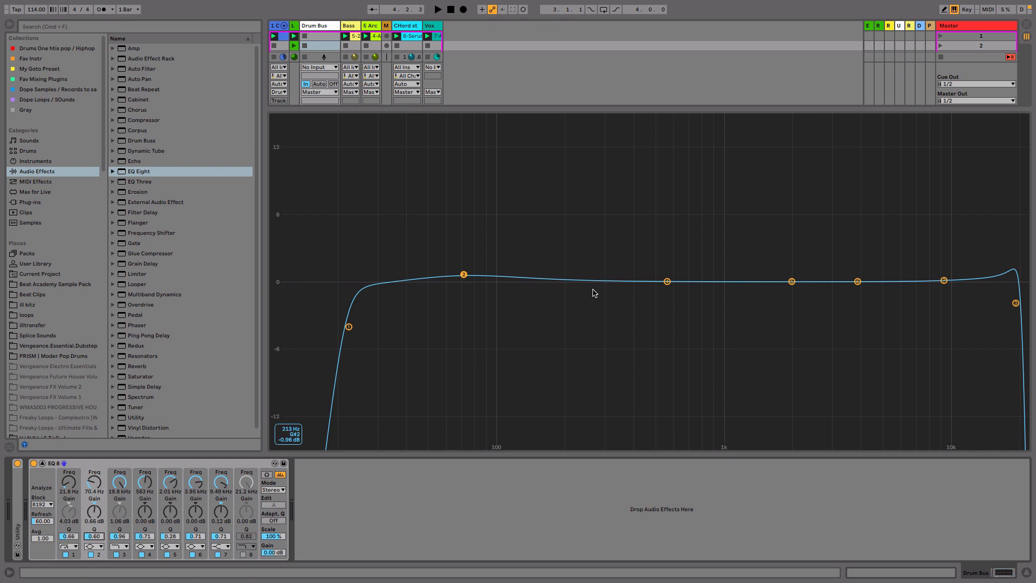
# - Boost the fourth band to about 7.9 dB near 443 Hz with a wide Q of 0.21
pyautogui.moveTo(667, 281); pyautogui.dragTo(648, 224)
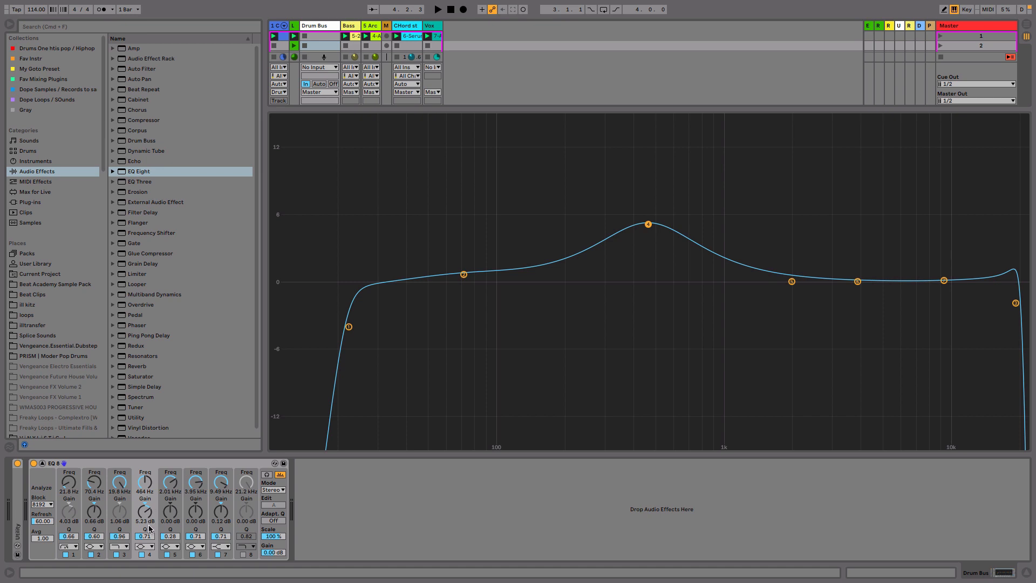
pyautogui.moveTo(148, 538)
pyautogui.mouseDown()
pyautogui.moveTo(149, 480)
pyautogui.moveTo(149, 535)
pyautogui.mouseUp()
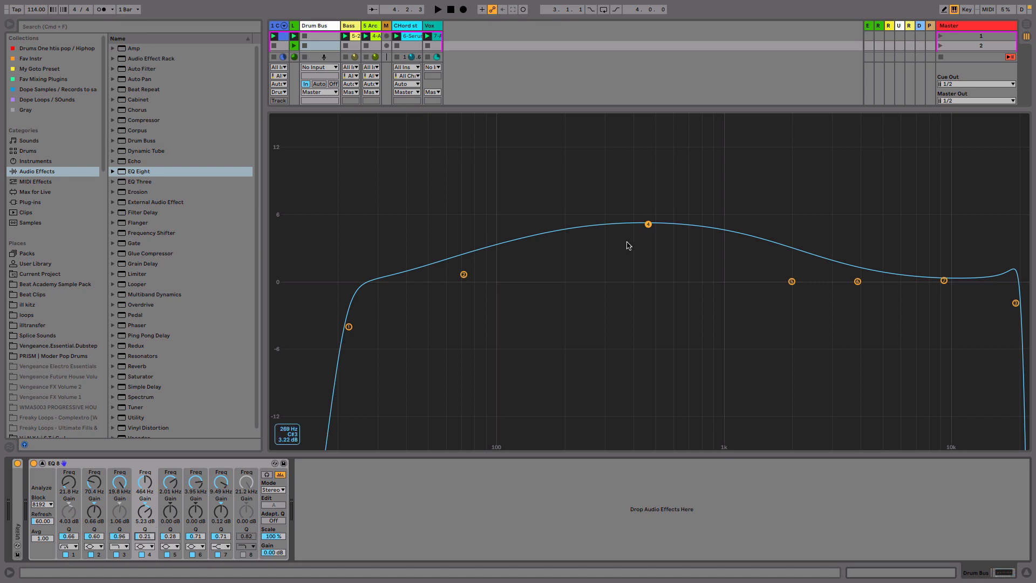
pyautogui.moveTo(646, 227); pyautogui.dragTo(645, 195)
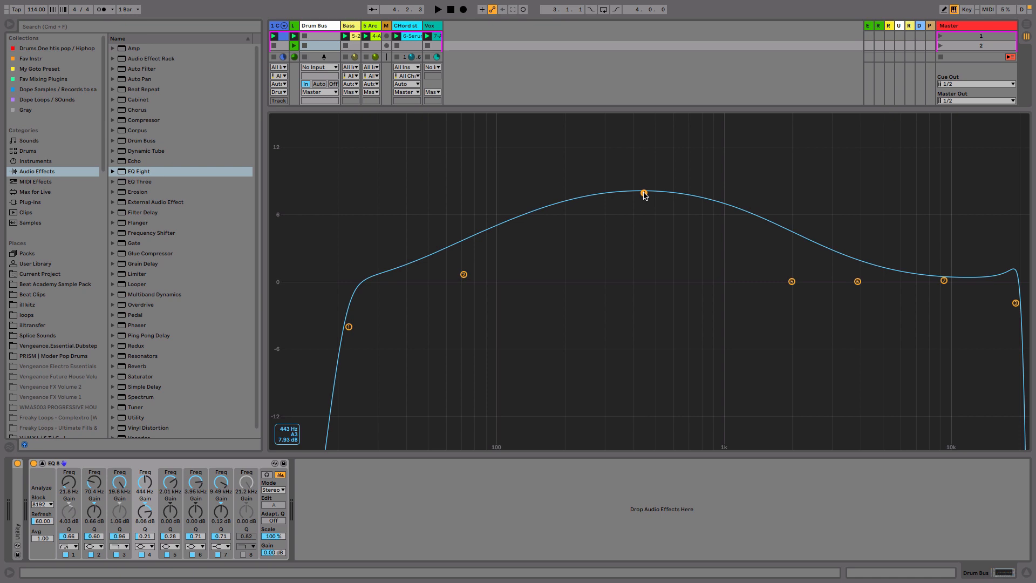
# - During playback, bring the fourth band's gain back to about 0 dB
pyautogui.press('space')
pyautogui.moveTo(643, 194); pyautogui.dragTo(641, 283)
pyautogui.press('space')
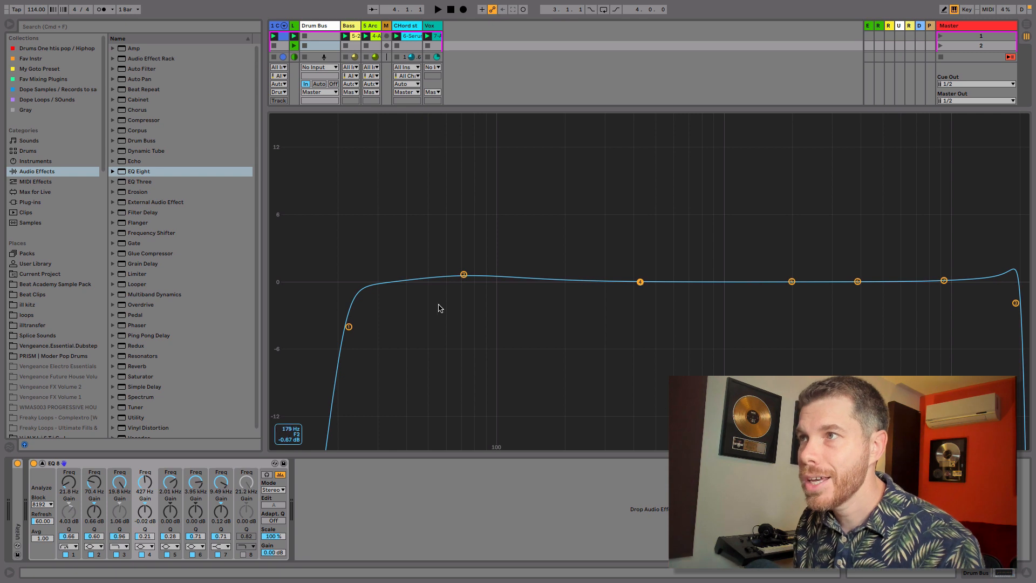
# - Move the second band to about 63 Hz and turn on Adaptive Q
pyautogui.moveTo(463, 275); pyautogui.dragTo(448, 265)
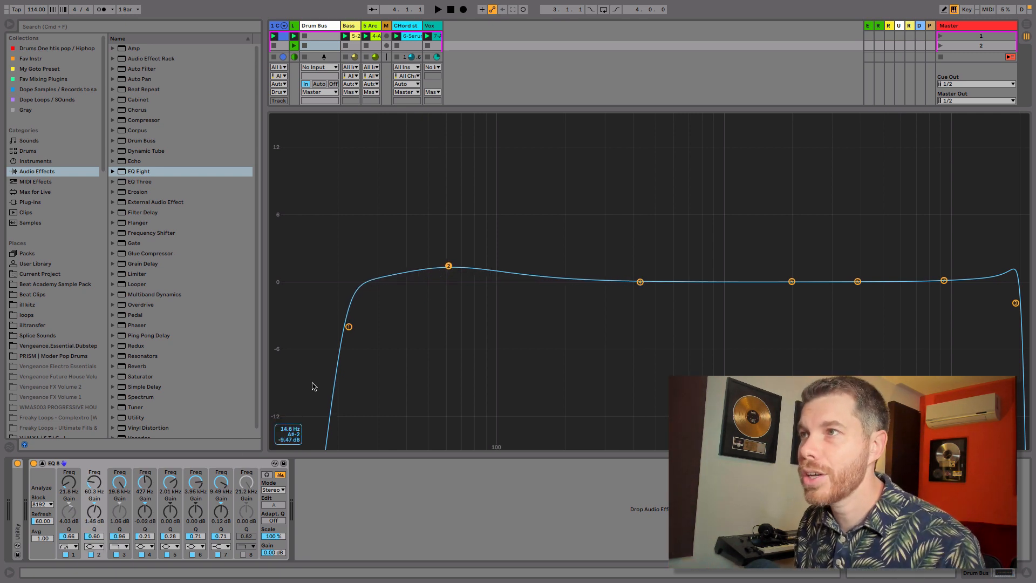
pyautogui.moveTo(448, 265)
pyautogui.mouseDown()
pyautogui.moveTo(430, 263)
pyautogui.moveTo(434, 248)
pyautogui.moveTo(452, 274)
pyautogui.mouseUp()
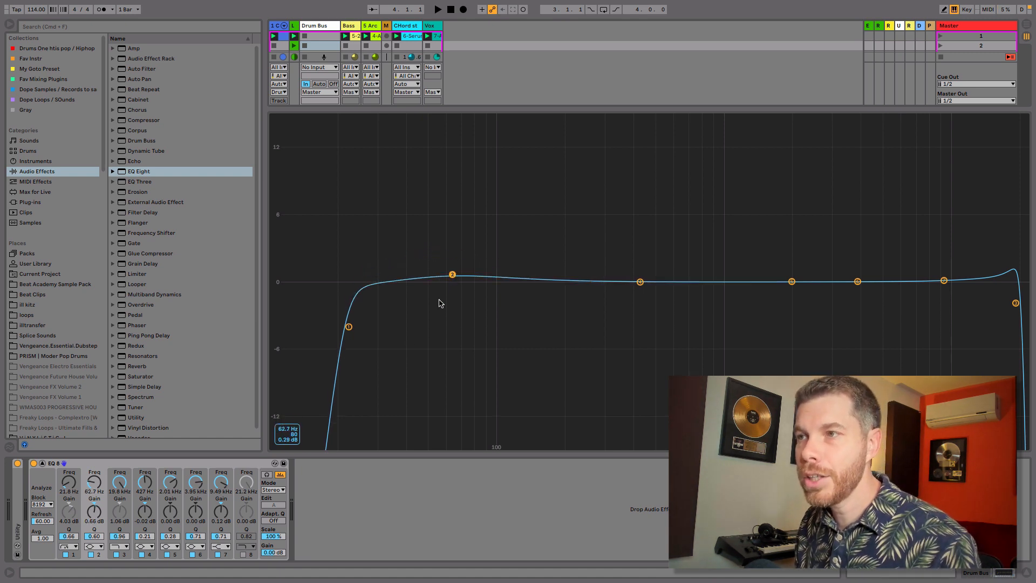
pyautogui.click(272, 521)
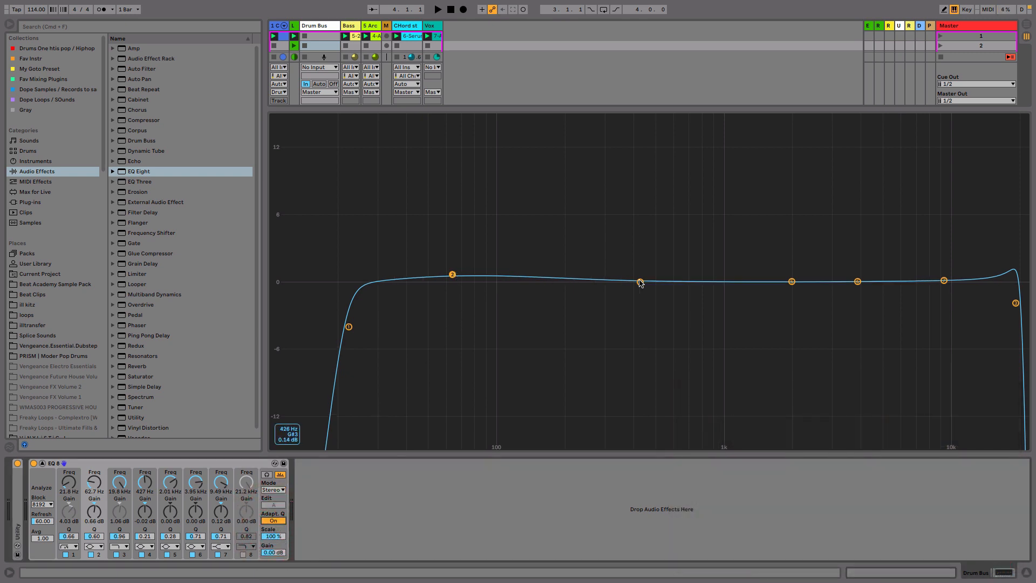
# - Boost the fourth band to about 13.7 dB near 460 Hz with a Q of 2.90
pyautogui.moveTo(640, 282); pyautogui.dragTo(618, 210)
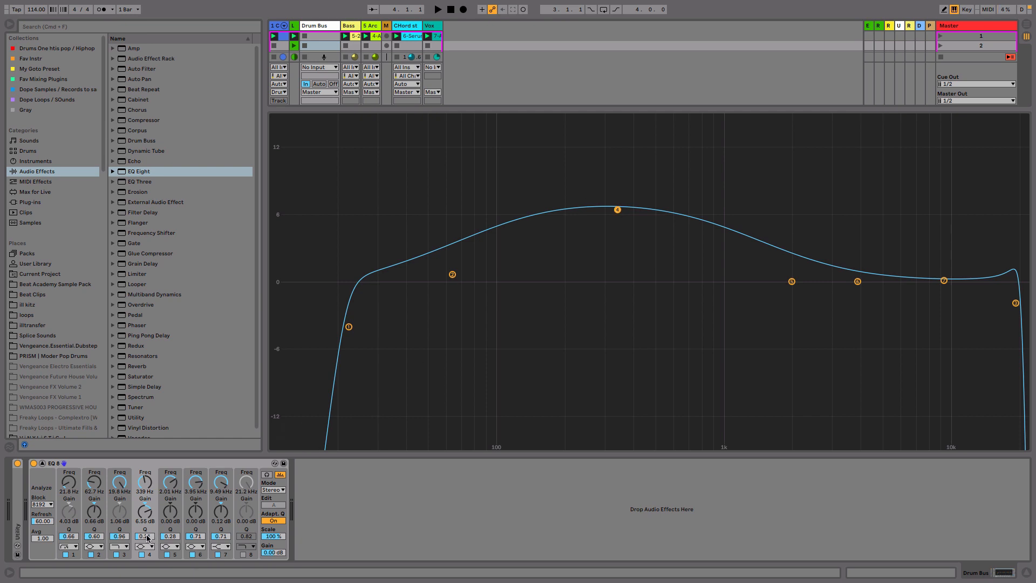
pyautogui.moveTo(147, 537)
pyautogui.mouseDown()
pyautogui.moveTo(147, 553)
pyautogui.moveTo(146, 496)
pyautogui.moveTo(146, 528)
pyautogui.mouseUp()
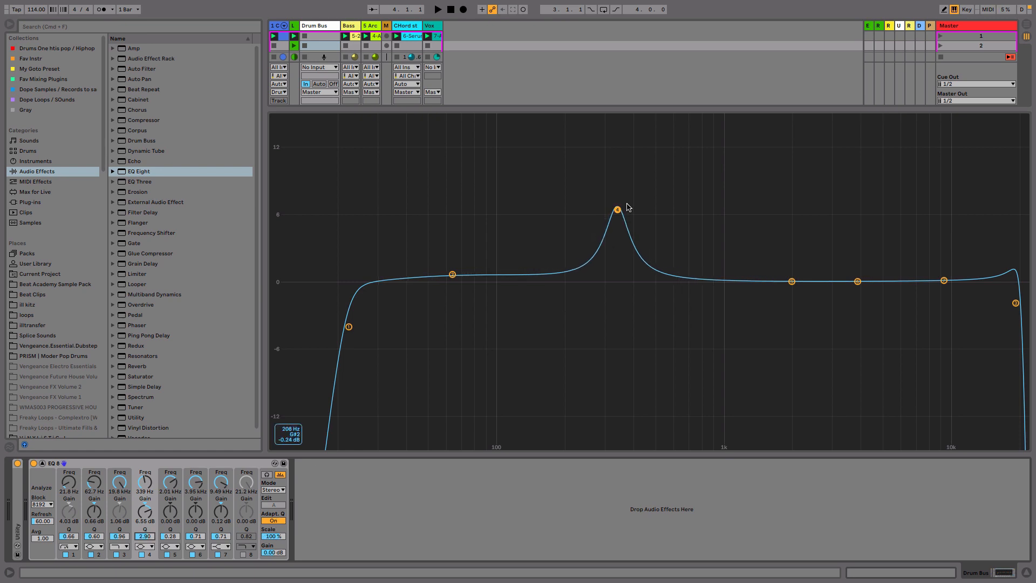
pyautogui.moveTo(618, 212); pyautogui.dragTo(649, 131)
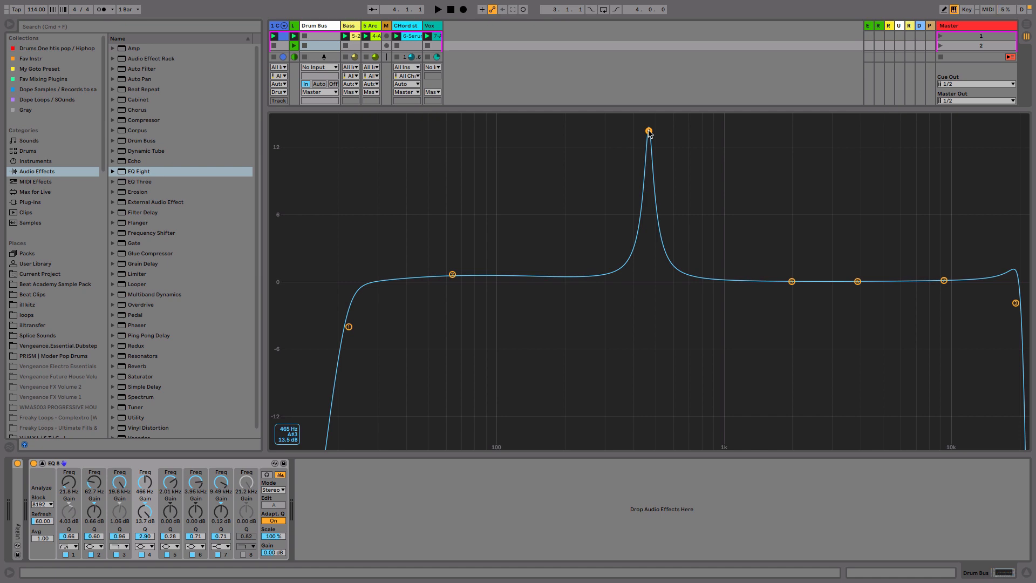
# - During playback, cut the fourth band to about -12.7 dB near 496 Hz
pyautogui.press('space')
pyautogui.moveTo(648, 131); pyautogui.dragTo(655, 421)
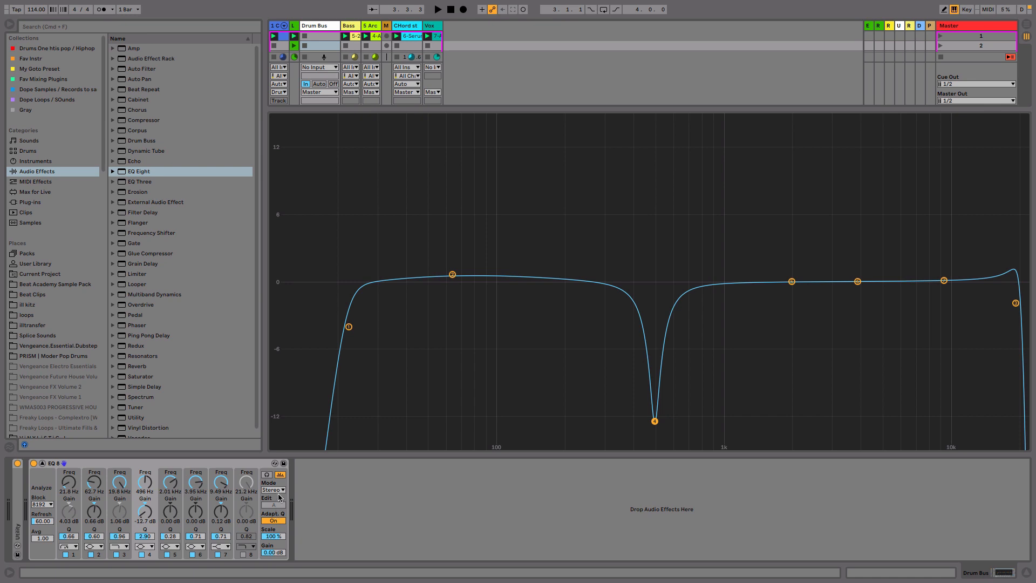
pyautogui.click(221, 463)
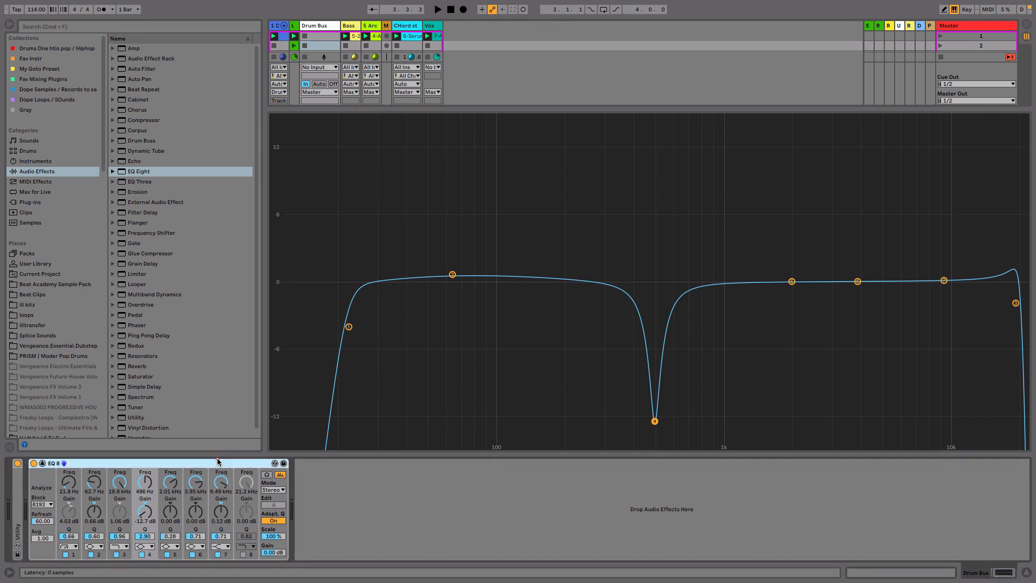
# - Set the analyzer block size to 16384 and start playback to view the spectrum
pyautogui.click(40, 481)
pyautogui.click(43, 505)
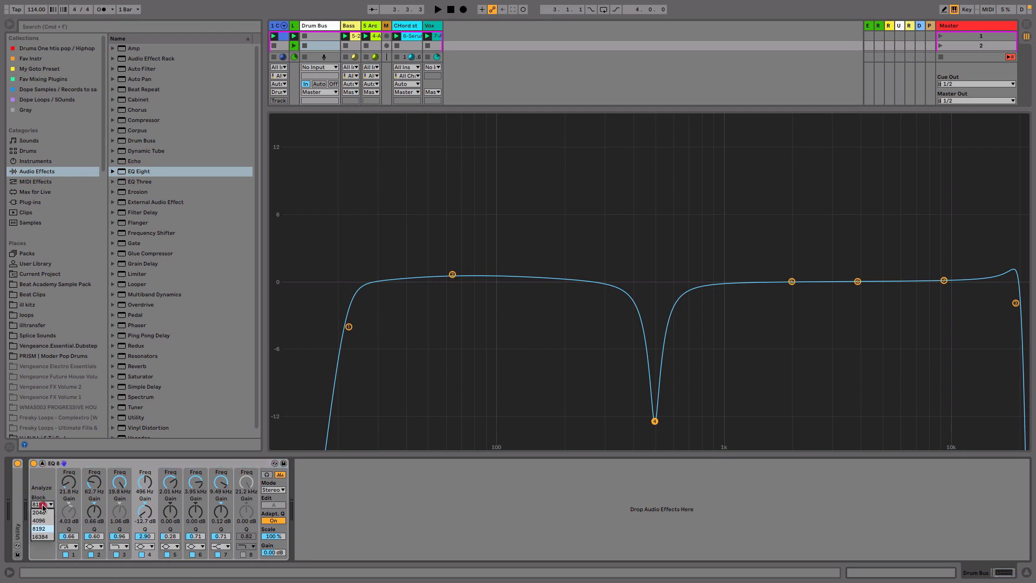
pyautogui.click(43, 536)
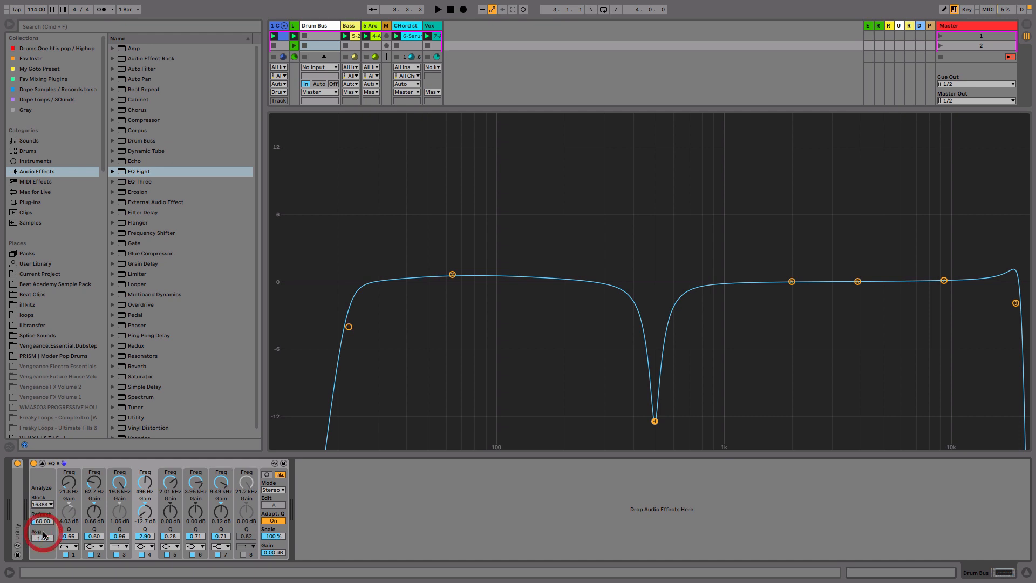
pyautogui.press('space')
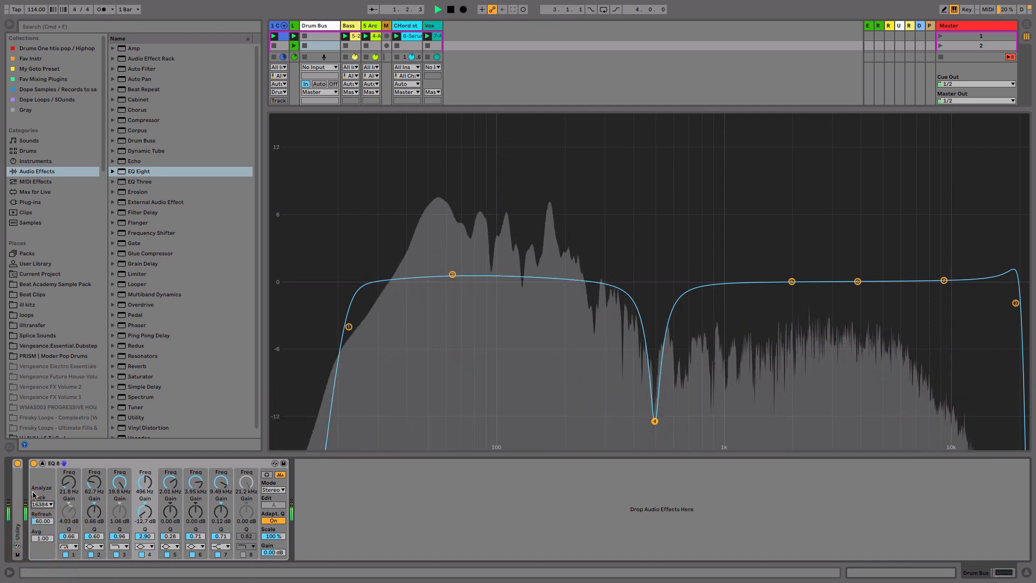
# - Switch the analyzer block size to 2048 and back to 16384
pyautogui.click(43, 504)
pyautogui.click(42, 514)
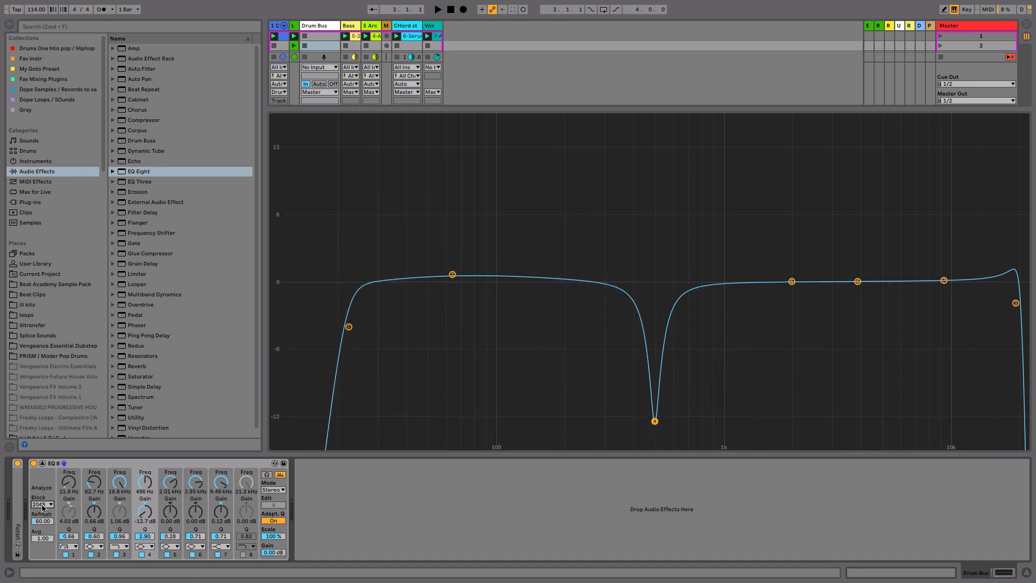
pyautogui.click(42, 504)
pyautogui.click(42, 538)
# - Set the analyzer Refresh to 40.00 ms and Avg to 8.00
pyautogui.moveTo(48, 522); pyautogui.dragTo(47, 529)
pyautogui.moveTo(45, 541); pyautogui.dragTo(45, 561)
pyautogui.moveTo(41, 539); pyautogui.dragTo(41, 533)
pyautogui.press('space')
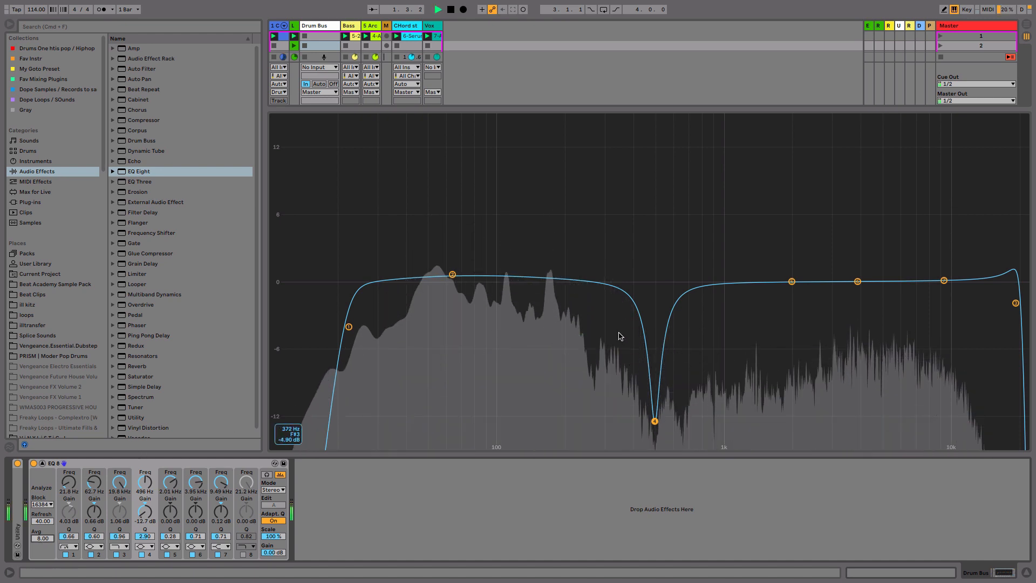
# - Return the fourth band to about 0 dB and switch the EQ mode to L/R
pyautogui.moveTo(655, 421); pyautogui.dragTo(652, 280)
pyautogui.press('space')
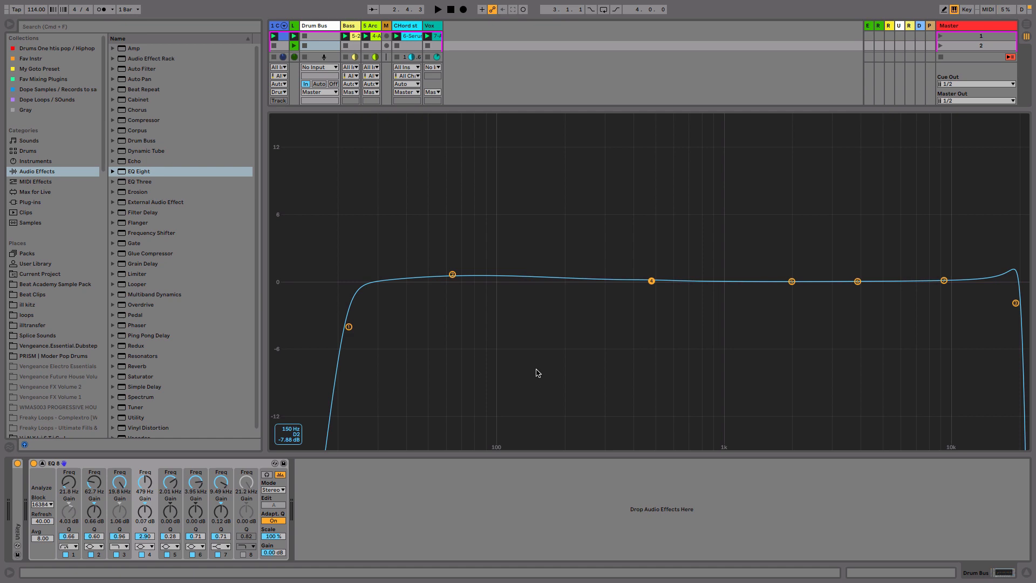
pyautogui.click(273, 490)
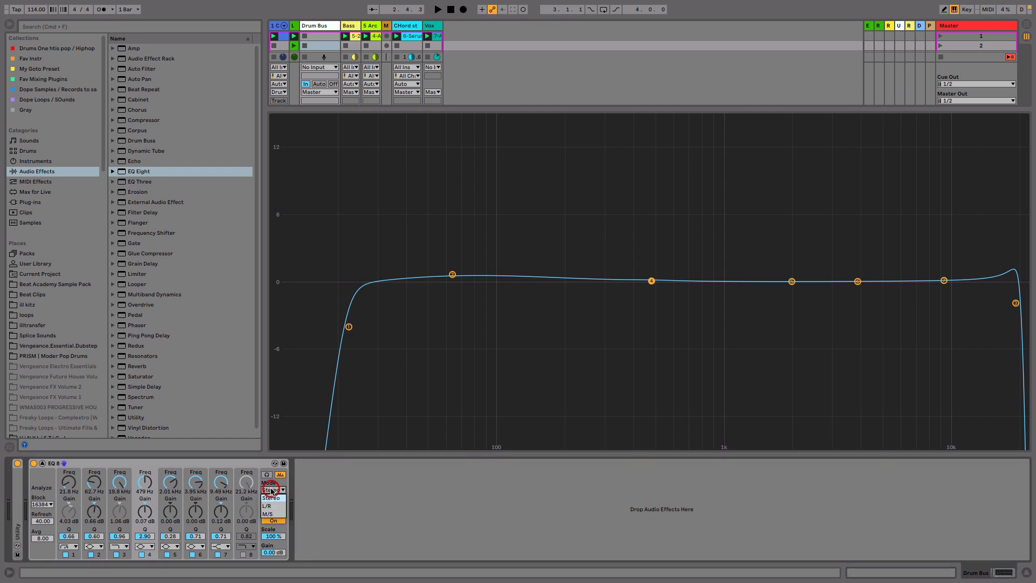
pyautogui.click(277, 505)
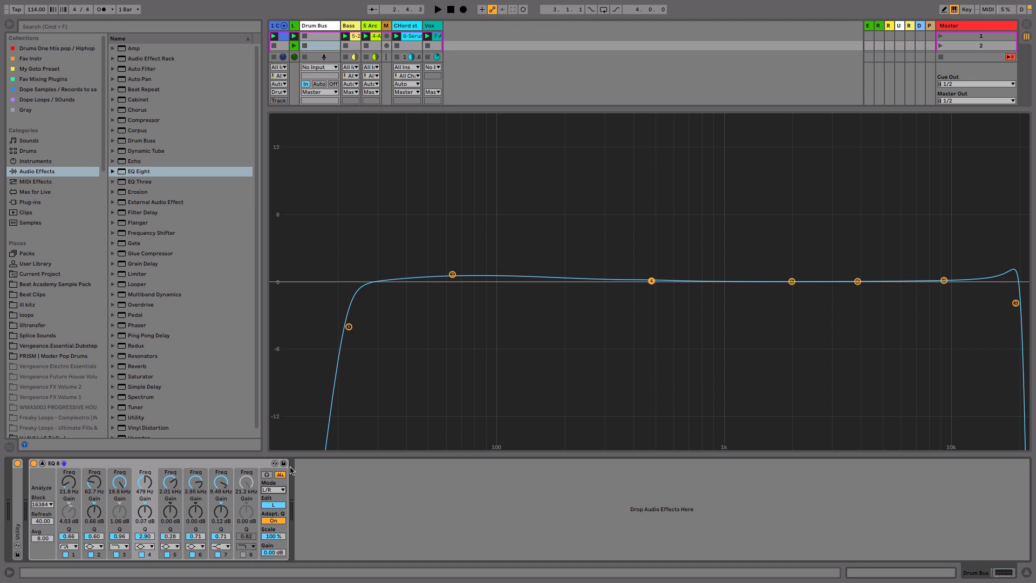
# - Expand the mixer and select the Loop 1 track
pyautogui.click(400, 179)
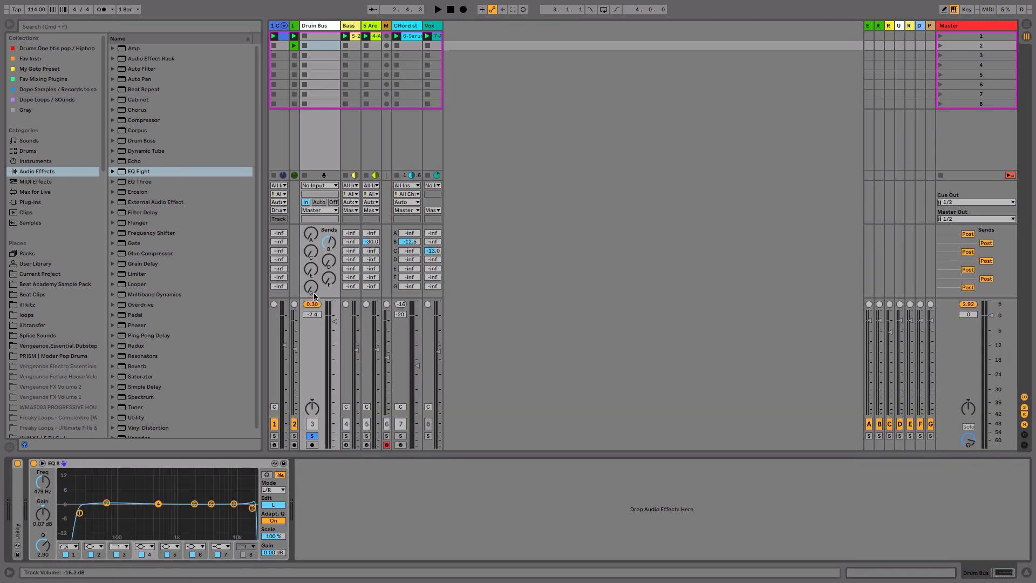
pyautogui.click(294, 26)
pyautogui.click(312, 27)
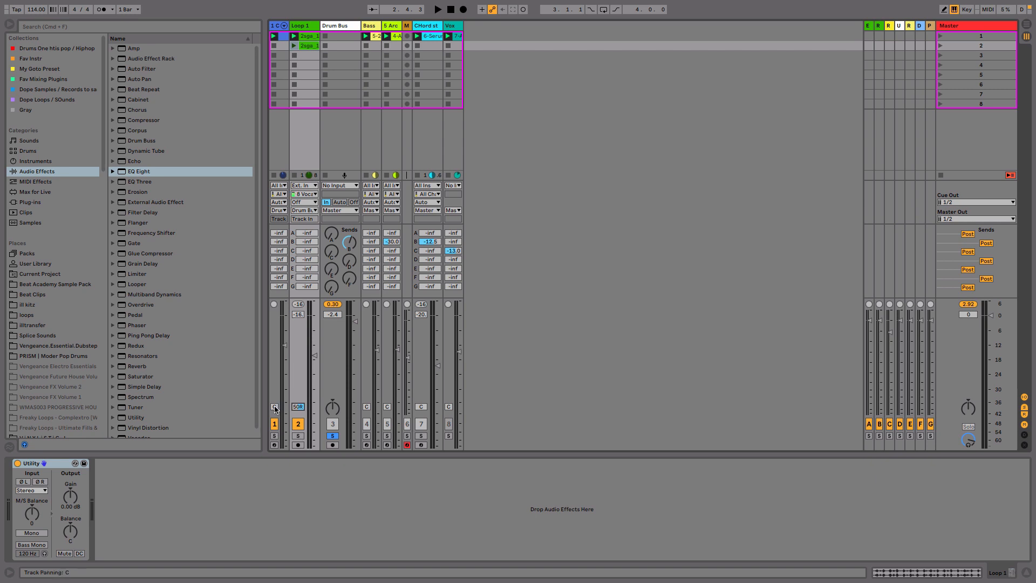
# - Pan the first track to 50L and select the Drum Bus track to show its EQ Eight, previewing playback
pyautogui.moveTo(272, 408); pyautogui.dragTo(272, 435)
pyautogui.click(342, 27)
pyautogui.press('space')
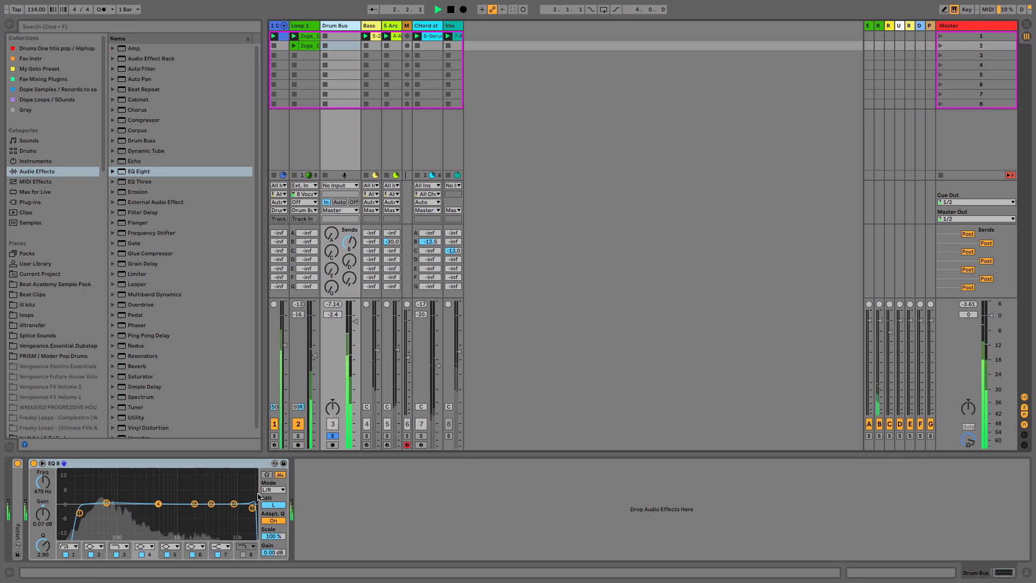
pyautogui.press('space')
# - Expand the EQ display and boost the second band to about 3.95 dB at 65.5 Hz
pyautogui.doubleClick(210, 520)
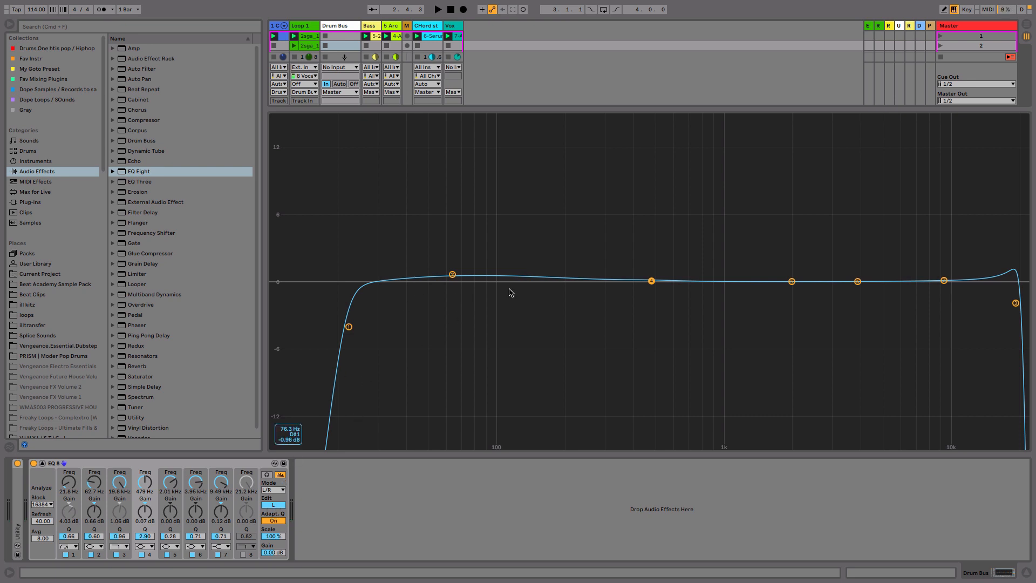
pyautogui.moveTo(453, 275); pyautogui.dragTo(457, 238)
pyautogui.press('space')
pyautogui.press('space')
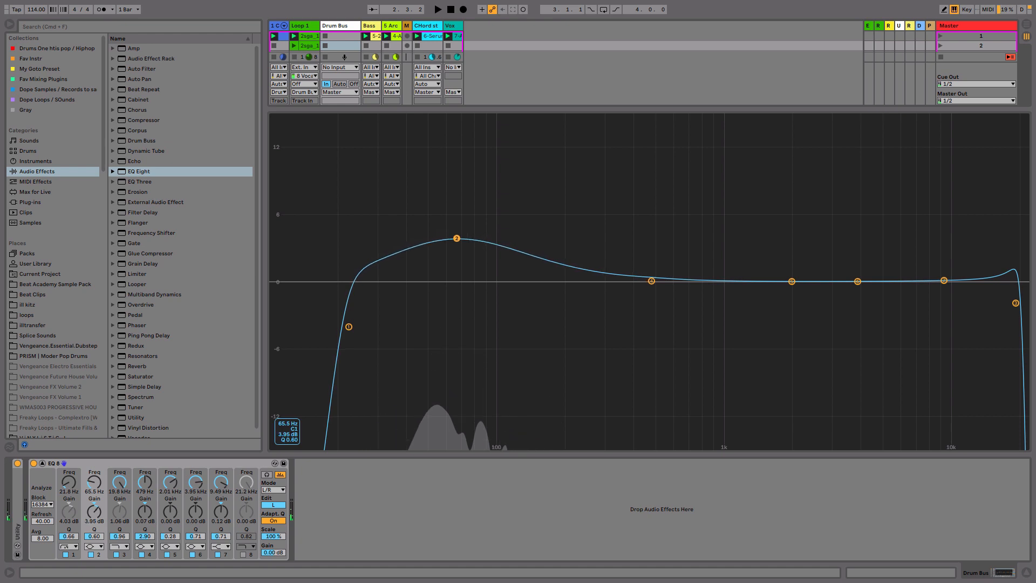
# - Switch editing to the right channel and boost its first band to about 11.2 dB at 5.38 kHz
pyautogui.click(274, 505)
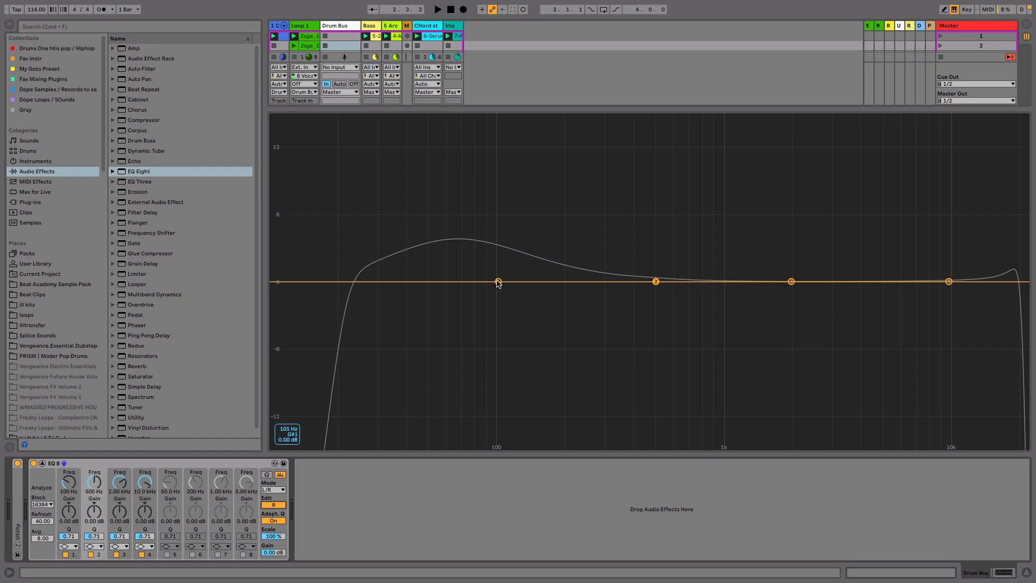
pyautogui.moveTo(498, 282); pyautogui.dragTo(888, 158)
pyautogui.press('space')
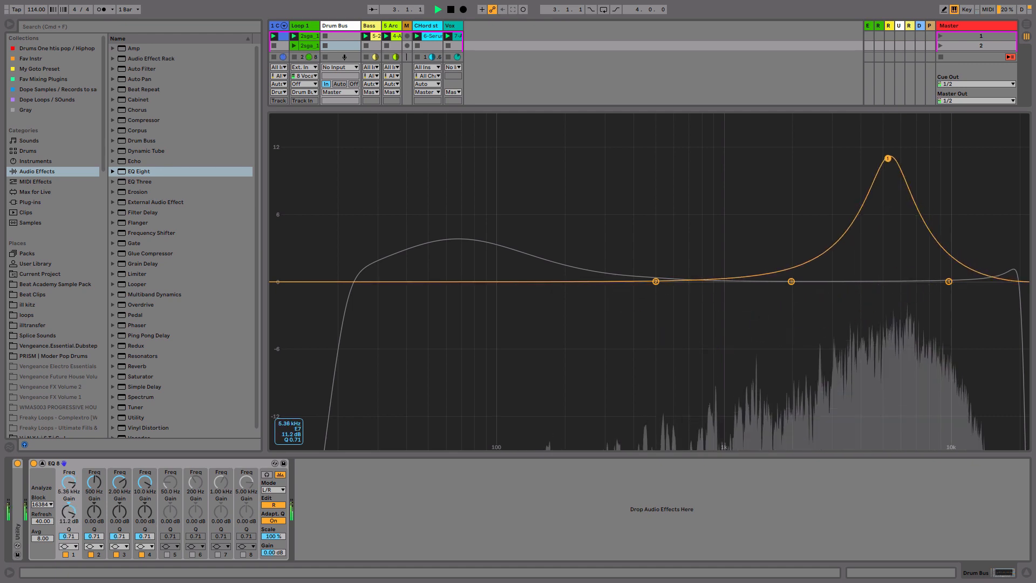
pyautogui.press('space')
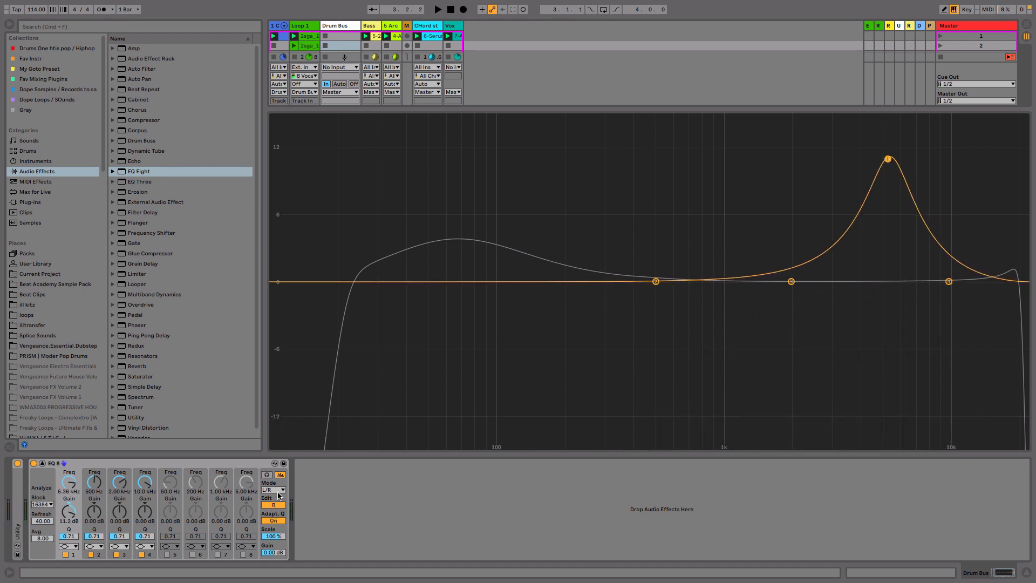
# - Switch the EQ Eight mode to M/S
pyautogui.click(277, 490)
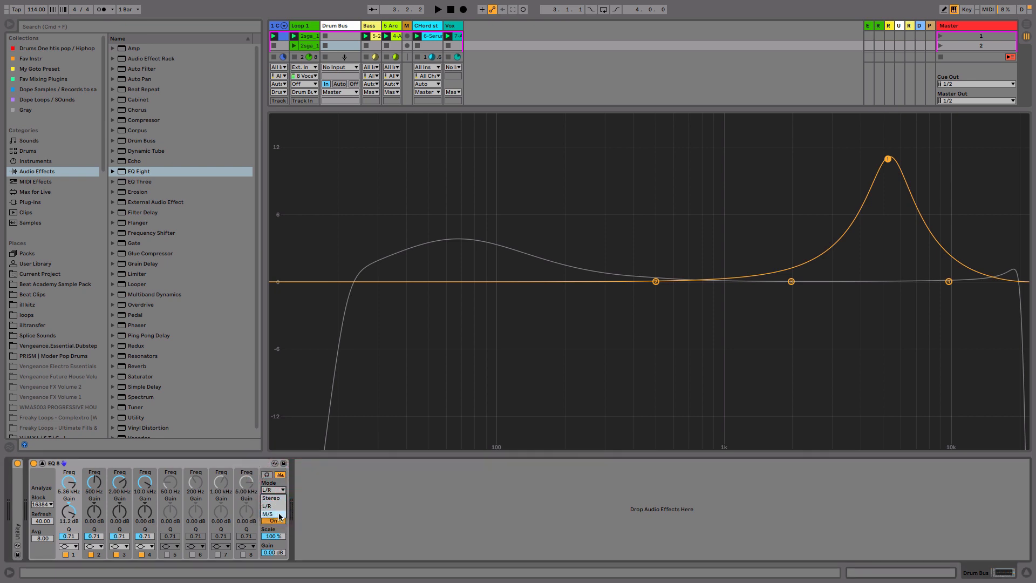
pyautogui.click(279, 514)
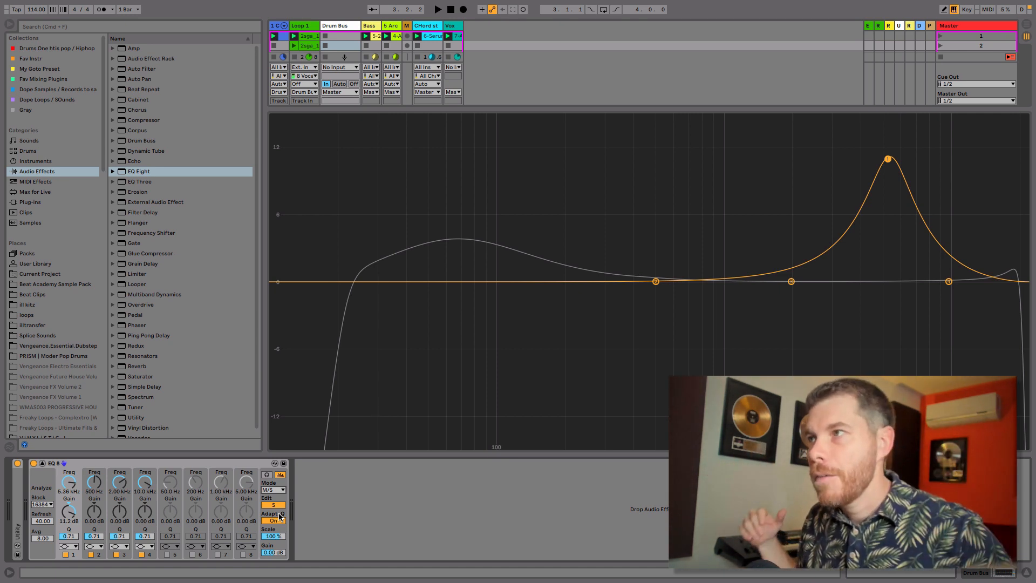
pyautogui.click(442, 341)
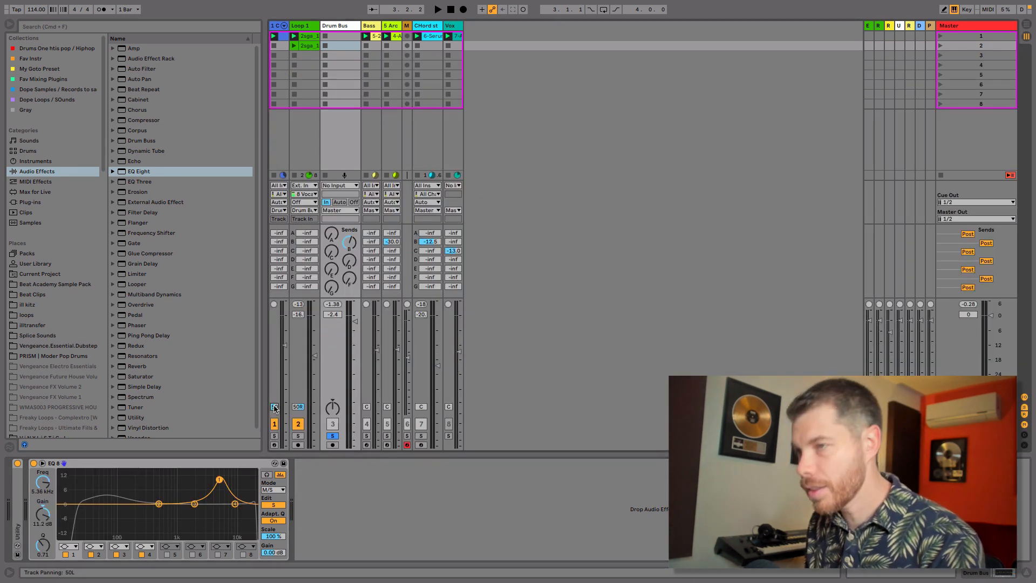
# - Reset the first two tracks' panning to center and reselect the Drum Bus track
pyautogui.doubleClick(274, 407)
pyautogui.doubleClick(298, 407)
pyautogui.click(345, 27)
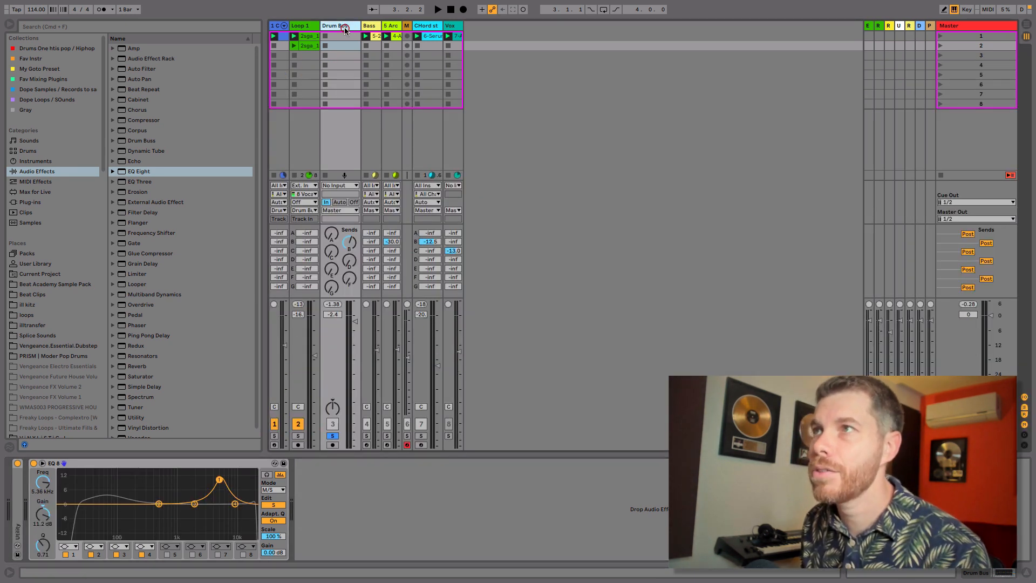
# - Lower the Side channel's first band to about -4.83 dB at 3.83 kHz
pyautogui.moveTo(219, 479); pyautogui.dragTo(211, 516)
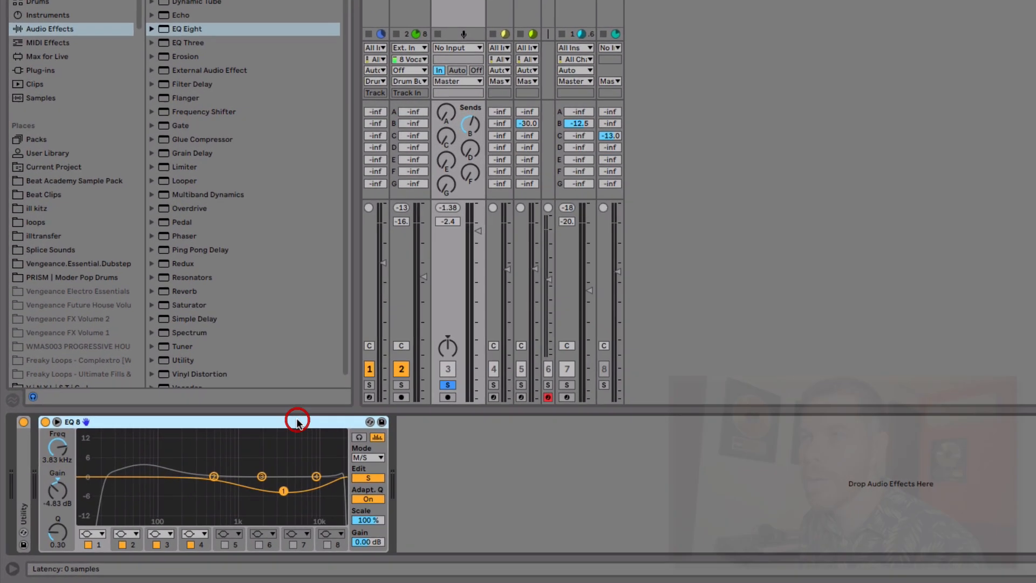
# - Copy the EQ curve from Mid to Side, then from Side to Mid, using the device's context menu
pyautogui.rightClick(221, 465)
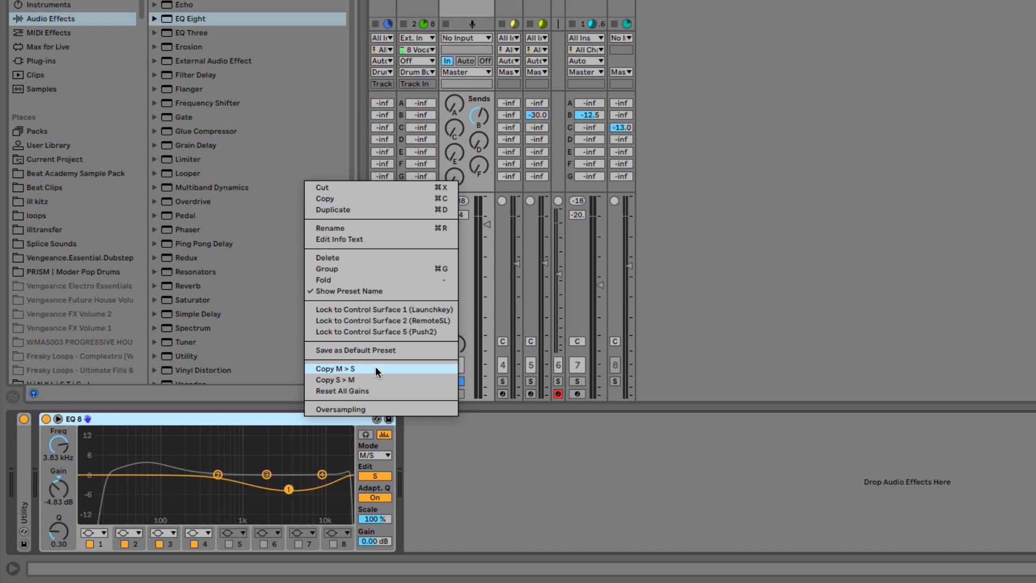
pyautogui.click(342, 370)
pyautogui.rightClick(308, 418)
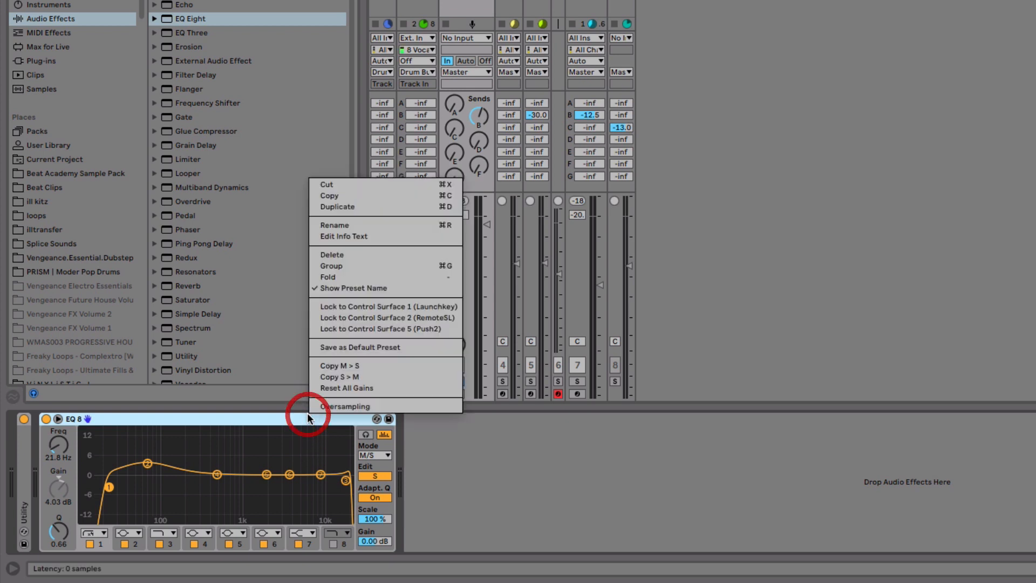
pyautogui.click(365, 377)
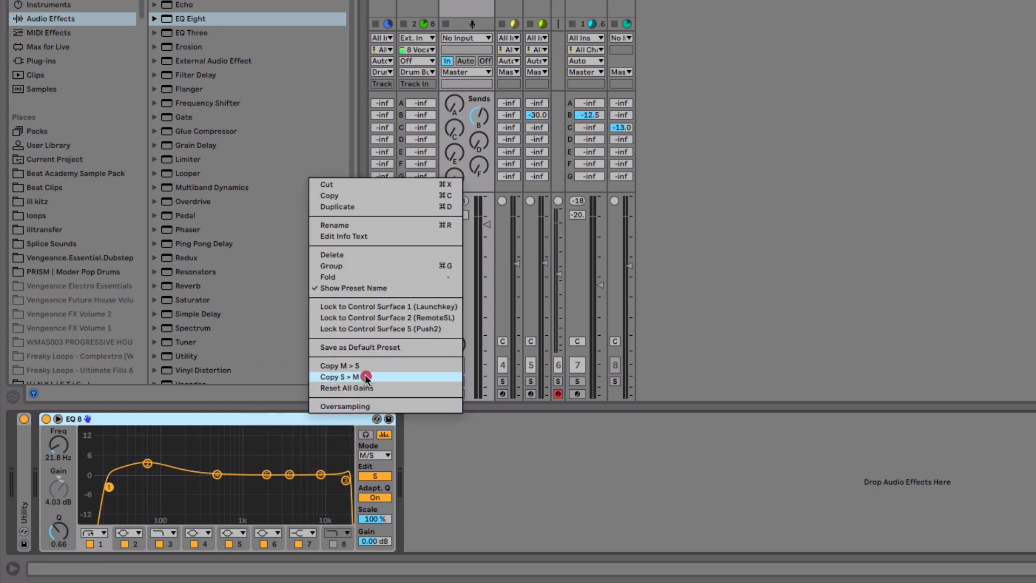
# - Turn on Oversampling for the EQ Eight device
pyautogui.click(374, 455)
pyautogui.click(321, 448)
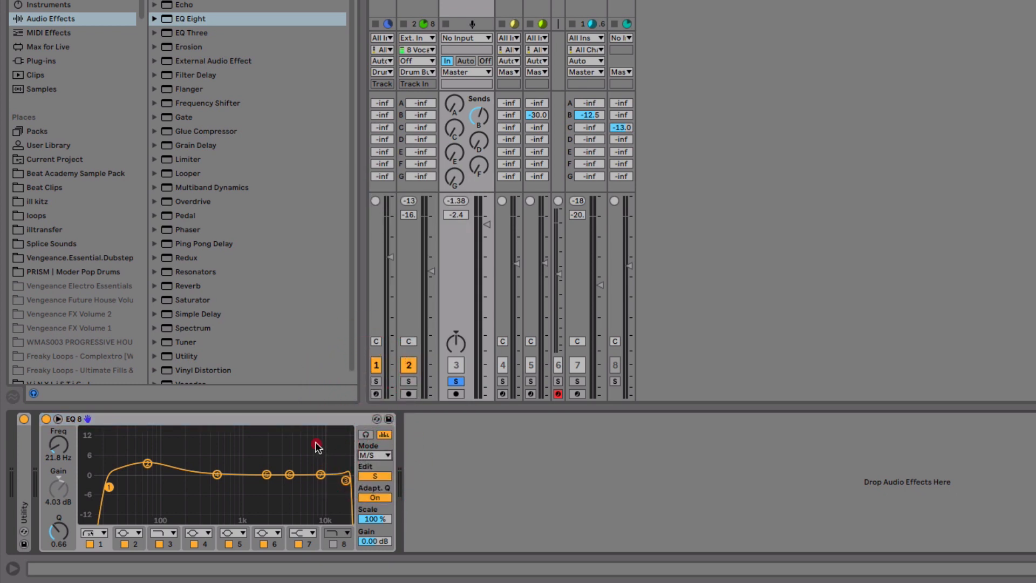
pyautogui.click(294, 421)
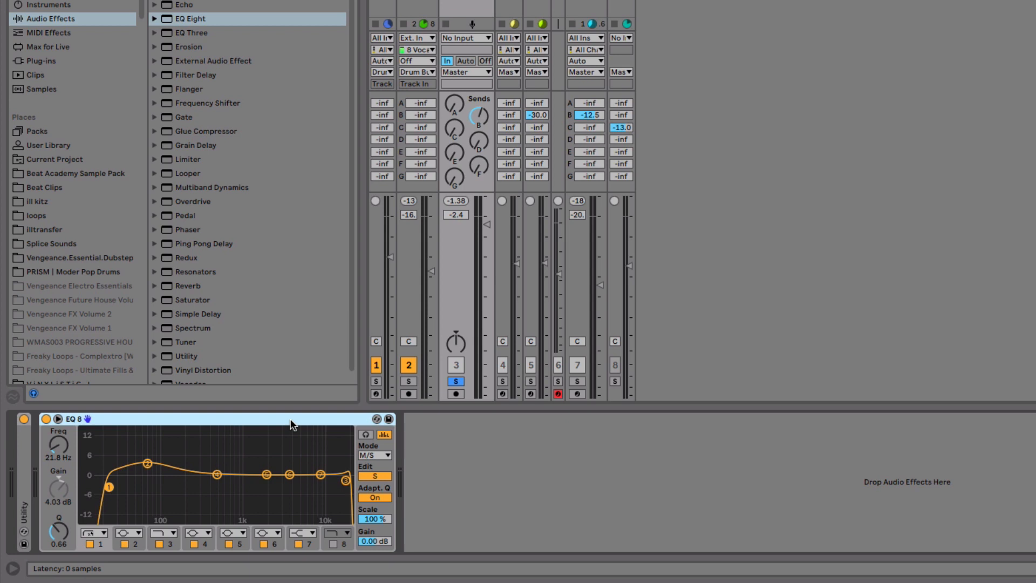
pyautogui.rightClick(291, 425)
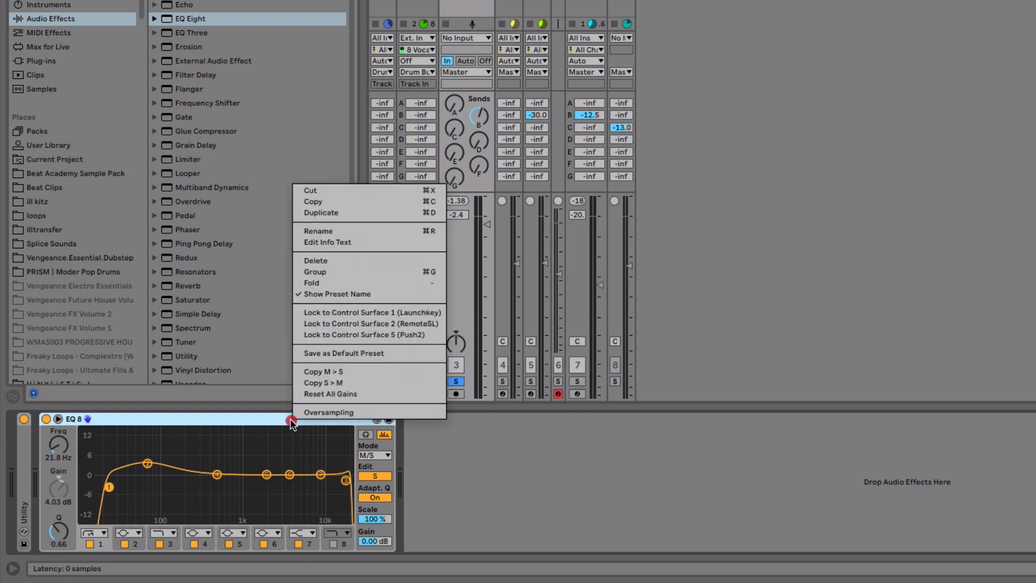
pyautogui.click(335, 413)
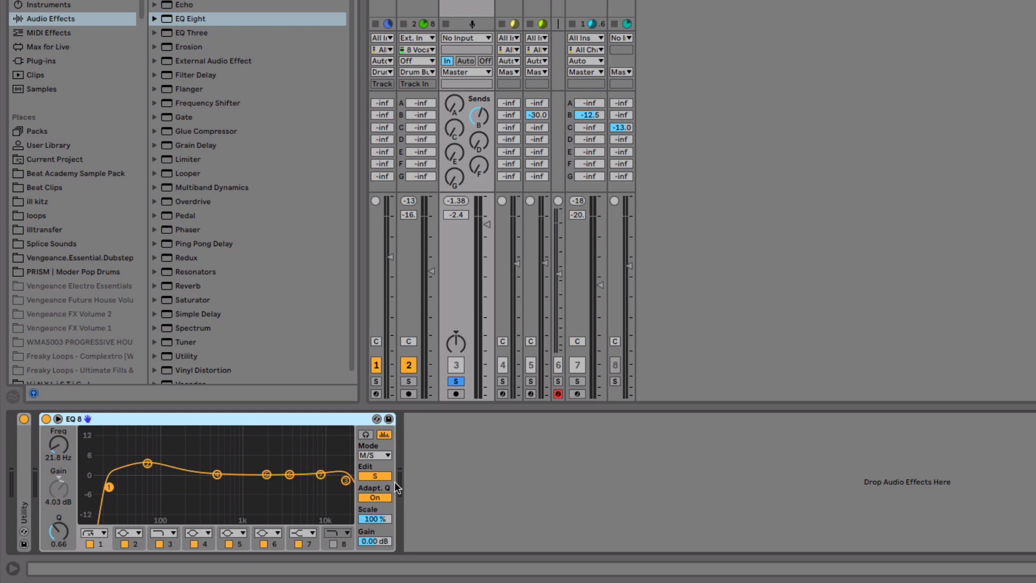
# - Set the Scale to 56% and switch the EQ mode to Stereo
pyautogui.moveTo(379, 522)
pyautogui.mouseDown()
pyautogui.moveTo(379, 572)
pyautogui.moveTo(379, 537)
pyautogui.mouseUp()
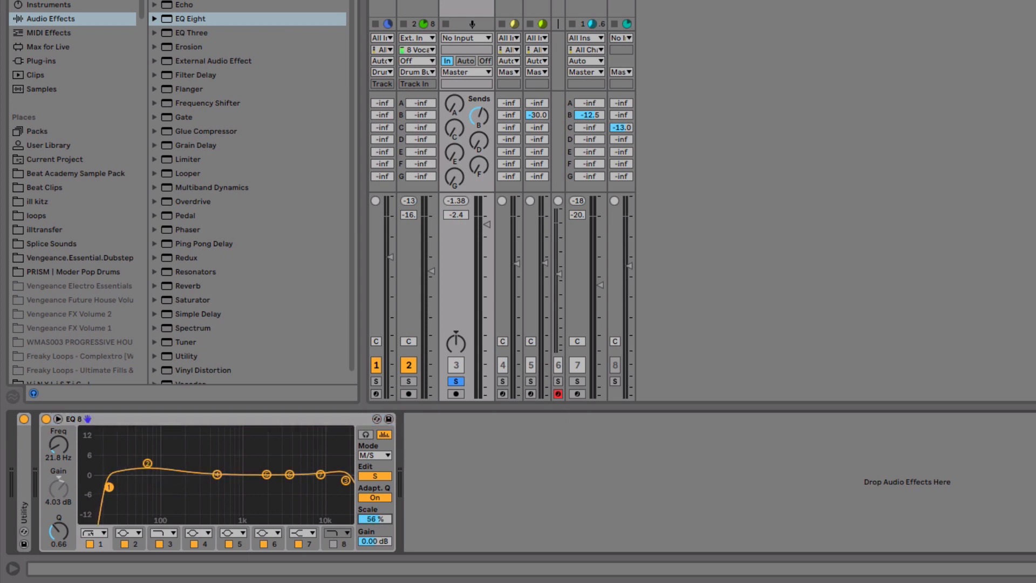
pyautogui.click(376, 455)
pyautogui.click(384, 474)
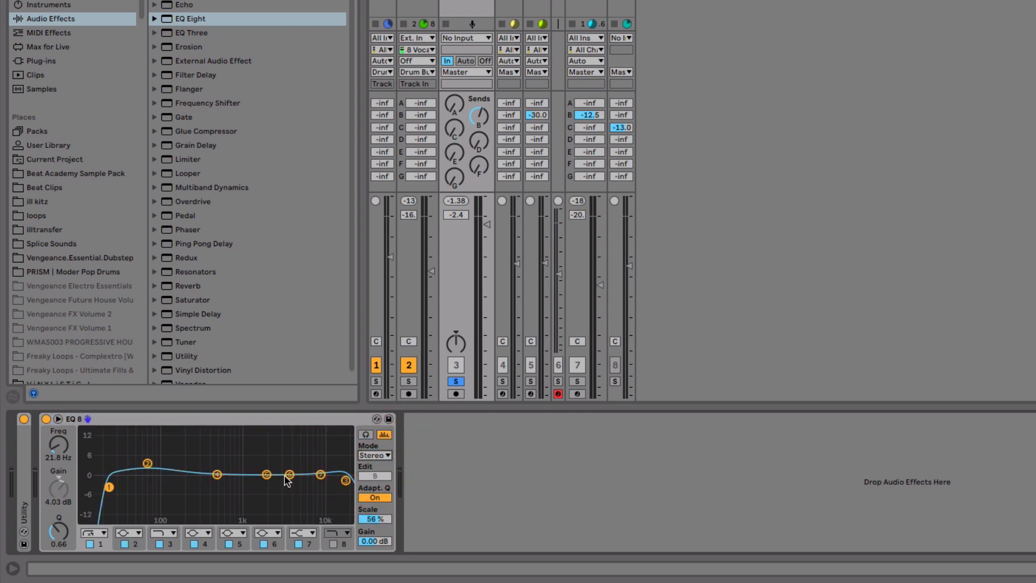
# - Reshape the stereo curve by boosting bands 2 and 5, cutting band 4 and raising band 8
pyautogui.moveTo(290, 474); pyautogui.dragTo(275, 447)
pyautogui.moveTo(215, 475); pyautogui.dragTo(217, 493)
pyautogui.moveTo(346, 480); pyautogui.dragTo(348, 464)
pyautogui.moveTo(147, 463); pyautogui.dragTo(149, 435)
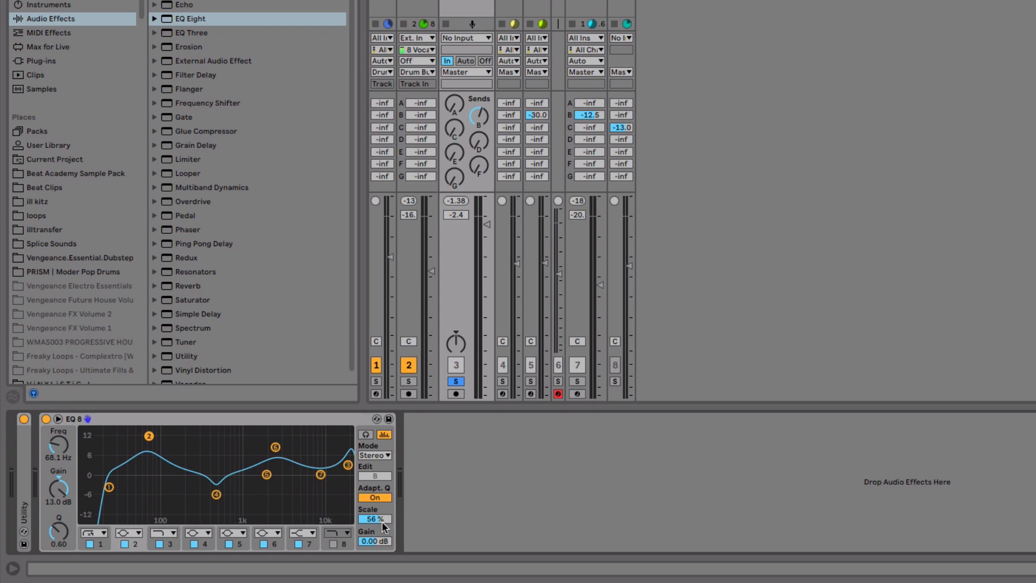
# - Sweep the Scale between 25% and 200%, finishing at 28%
pyautogui.moveTo(381, 522)
pyautogui.mouseDown()
pyautogui.moveTo(381, 577)
pyautogui.moveTo(382, 525)
pyautogui.mouseUp()
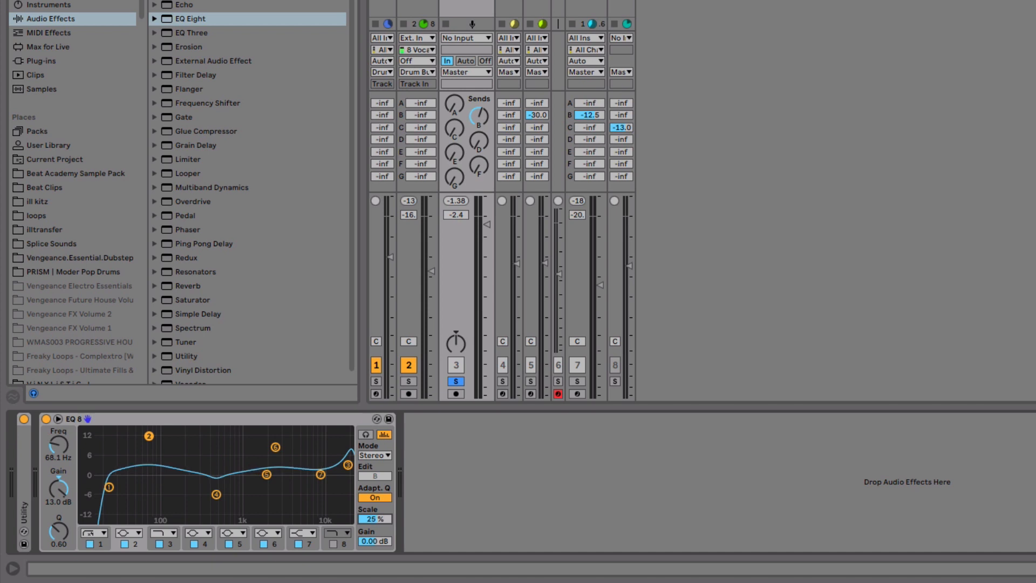
pyautogui.moveTo(386, 522); pyautogui.dragTo(386, 475)
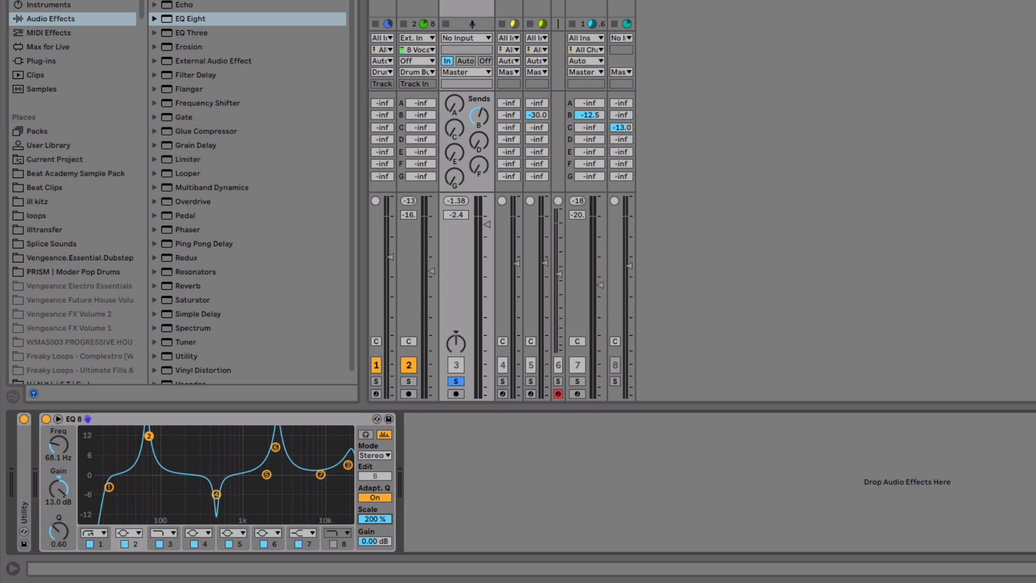
pyautogui.moveTo(386, 474)
pyautogui.mouseDown()
pyautogui.moveTo(386, 567)
pyautogui.moveTo(386, 475)
pyautogui.mouseUp()
pyautogui.moveTo(381, 519); pyautogui.dragTo(382, 556)
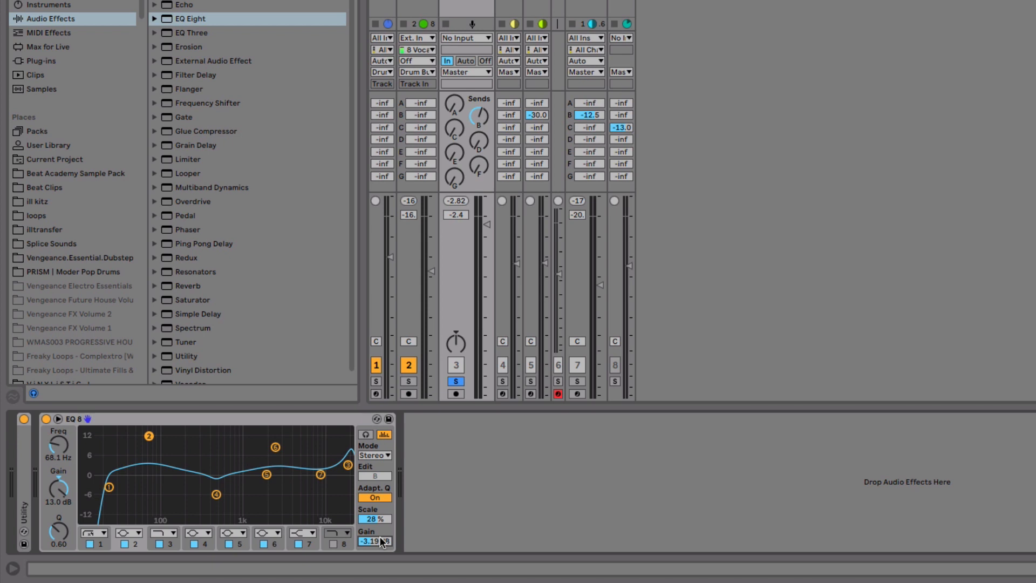
# - Play back the loop and set the output Gain to 0.00 dB
pyautogui.press('space')
pyautogui.moveTo(380, 541)
pyautogui.mouseDown()
pyautogui.moveTo(379, 578)
pyautogui.moveTo(380, 515)
pyautogui.moveTo(380, 528)
pyautogui.mouseUp()
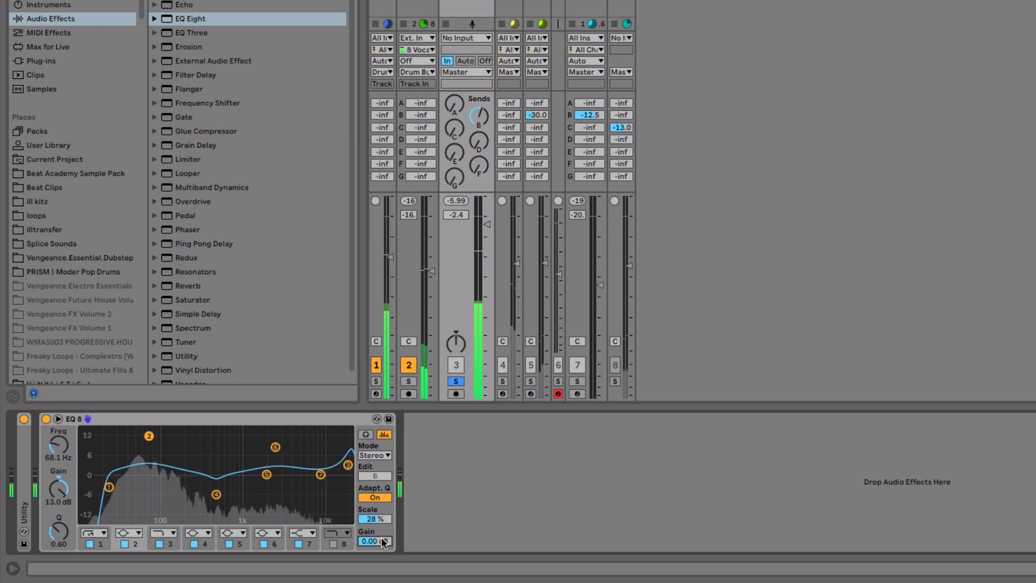